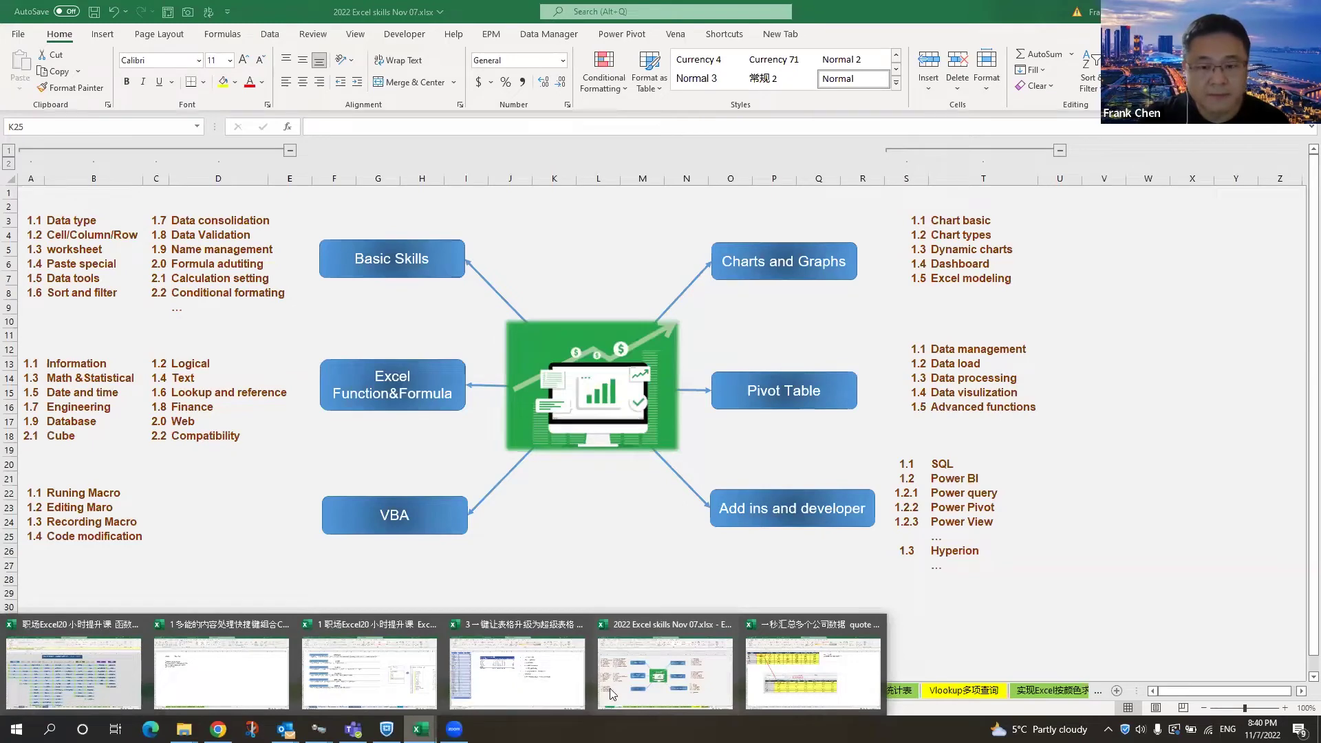
Switch to the workbook "一秒汇总多个公司数据 quote from all slides.xlsx" on its Sum sheet.
{"action": "left_click", "coordinate": [818, 669]}
{"action": "left_click", "coordinate": [949, 557]}
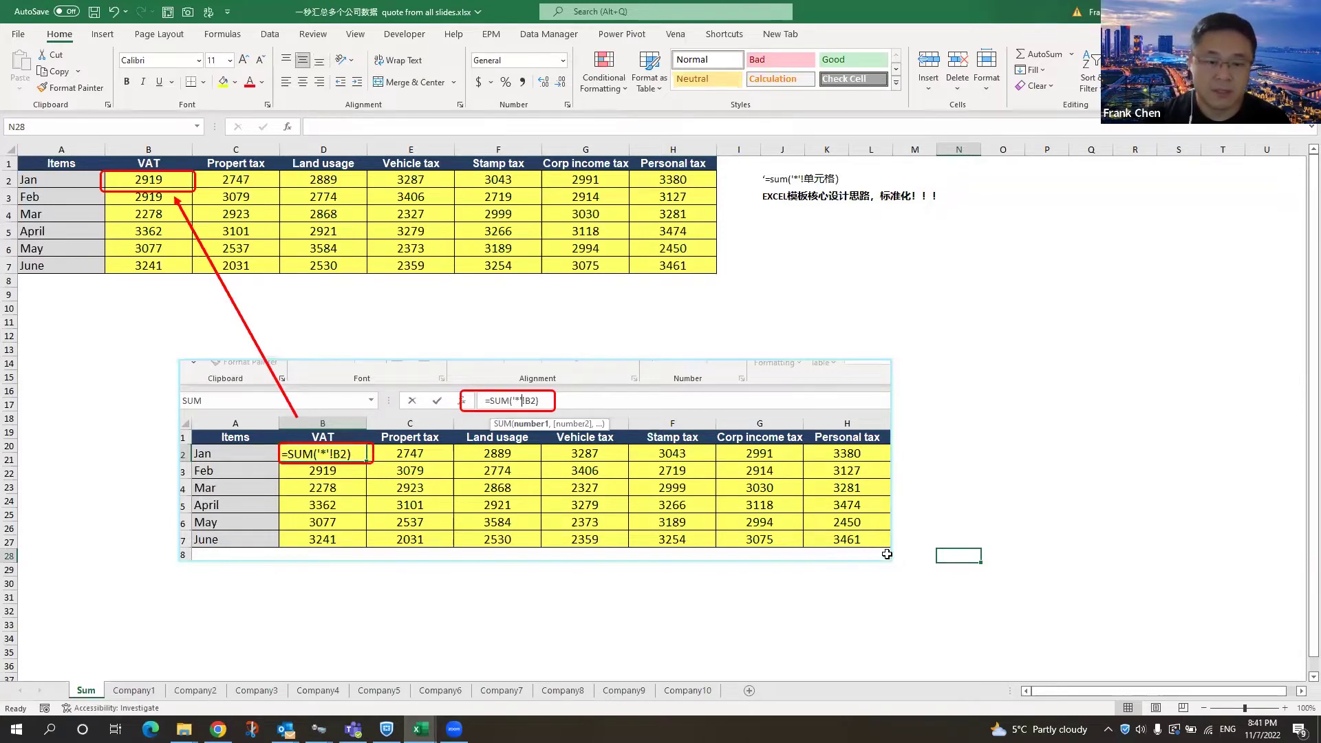
{"action": "left_click", "coordinate": [437, 650]}
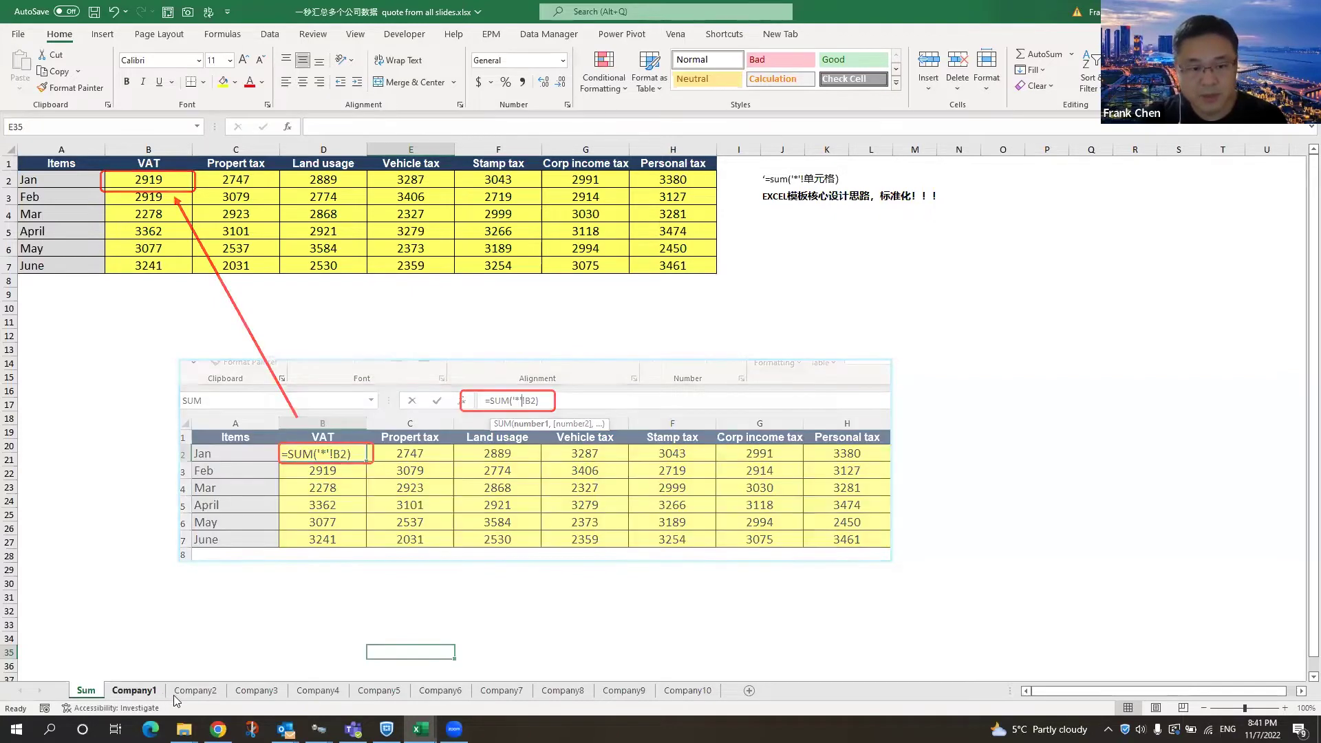
Examine the monthly tax tables on the Company1 to Company5 sheets and return to the Sum sheet.
{"action": "left_click", "coordinate": [136, 689]}
{"action": "left_click", "coordinate": [195, 690]}
{"action": "left_click", "coordinate": [261, 691]}
{"action": "left_click", "coordinate": [318, 689]}
{"action": "left_click", "coordinate": [382, 690]}
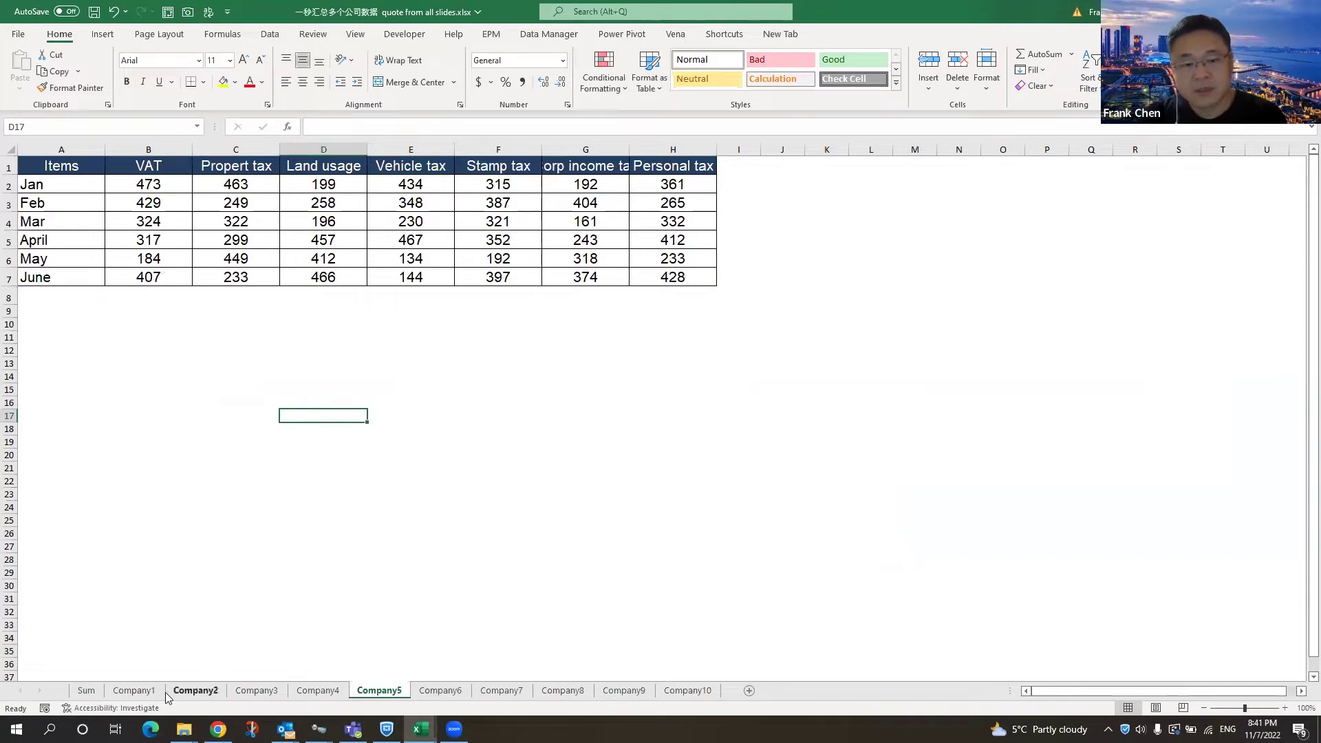
{"action": "left_click", "coordinate": [143, 692]}
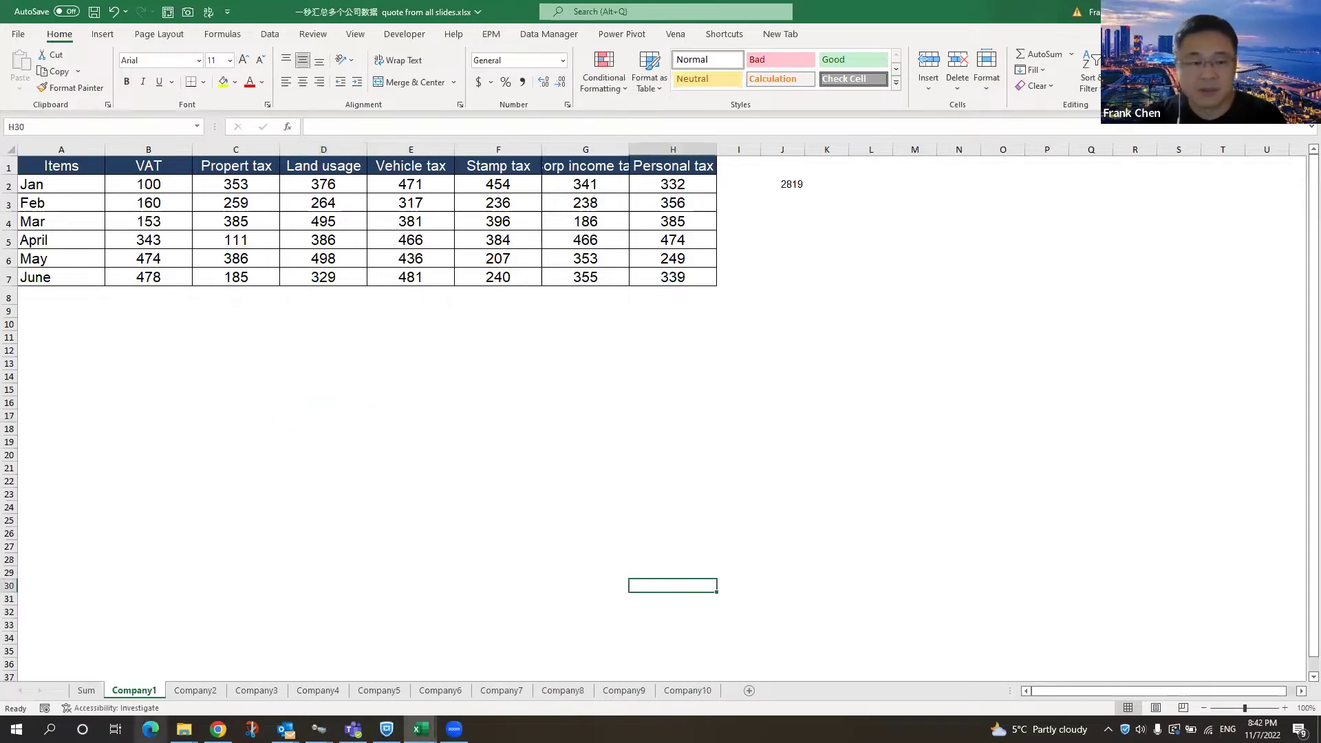
{"action": "left_click", "coordinate": [86, 690]}
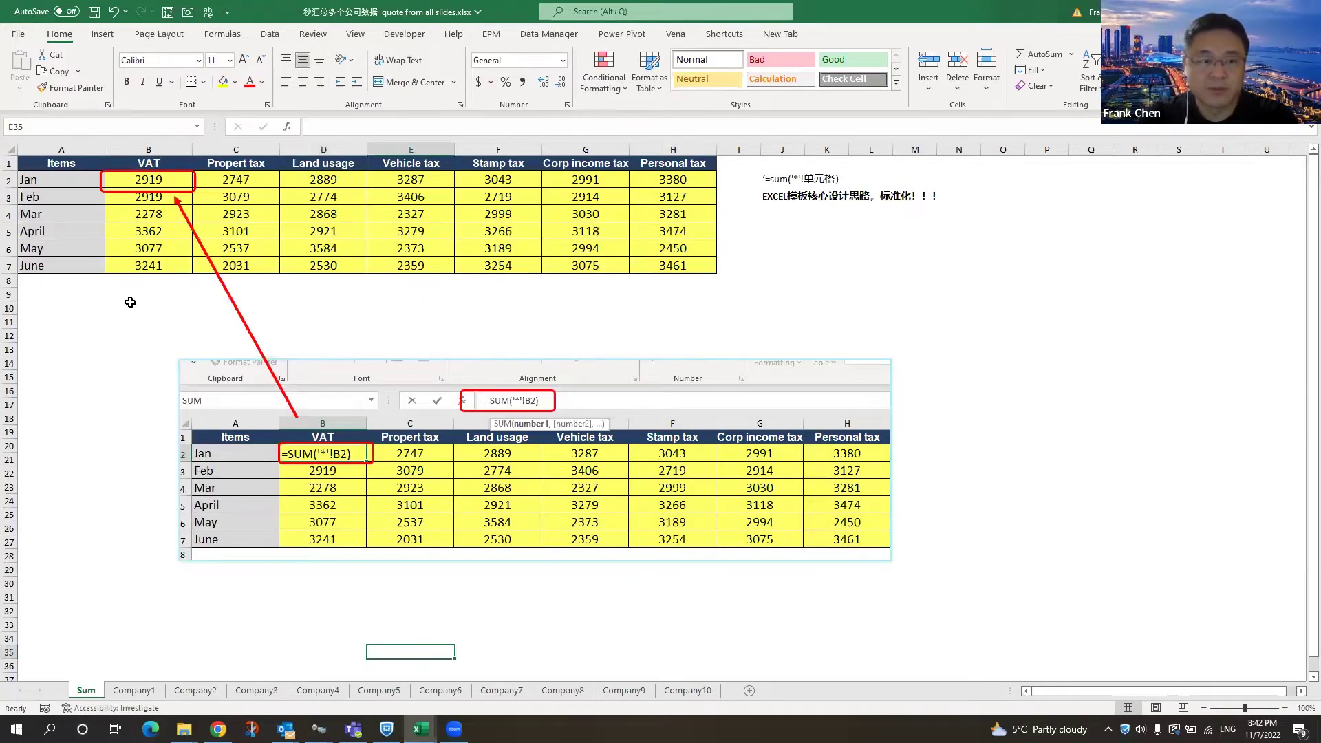
{"action": "left_click", "coordinate": [111, 299]}
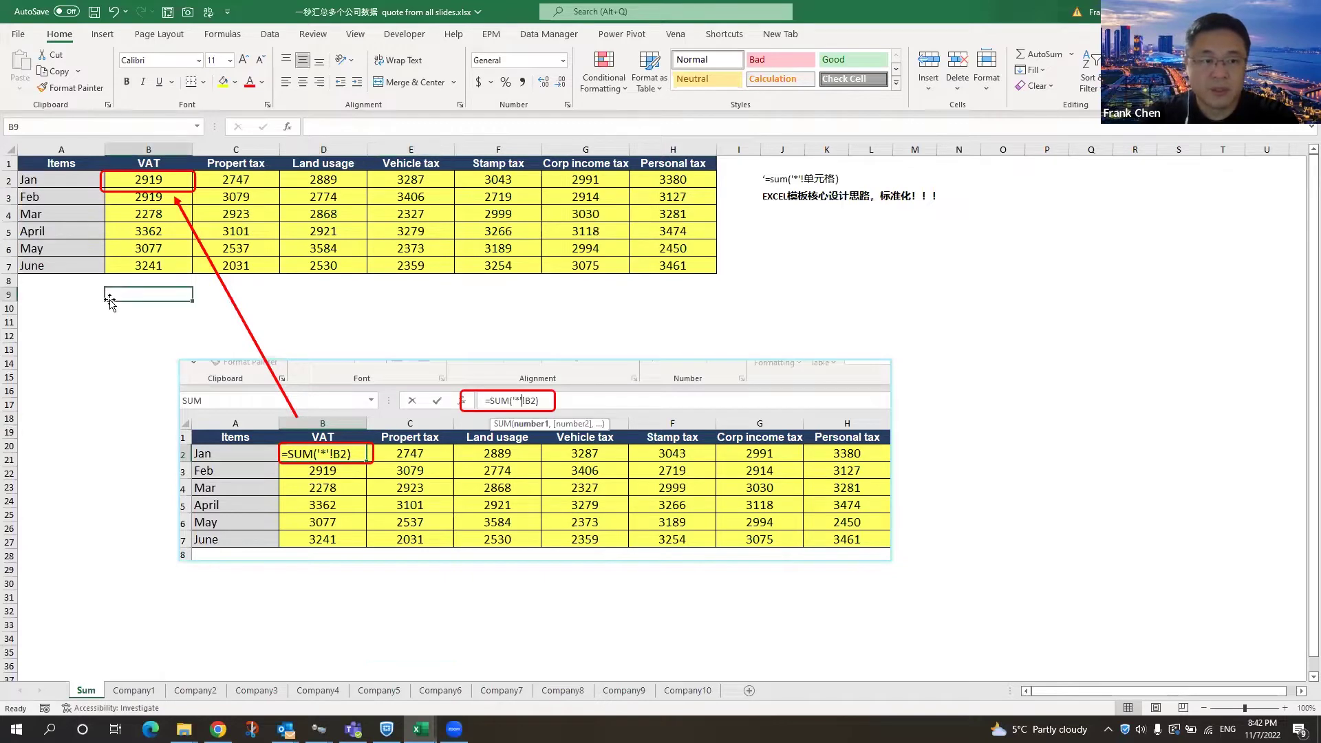
Clear B2 on the Sum sheet and try to build =Company1!B2+Company2!B2+Company3!B2 by picking each company's January VAT cell.
{"action": "left_click", "coordinate": [166, 181]}
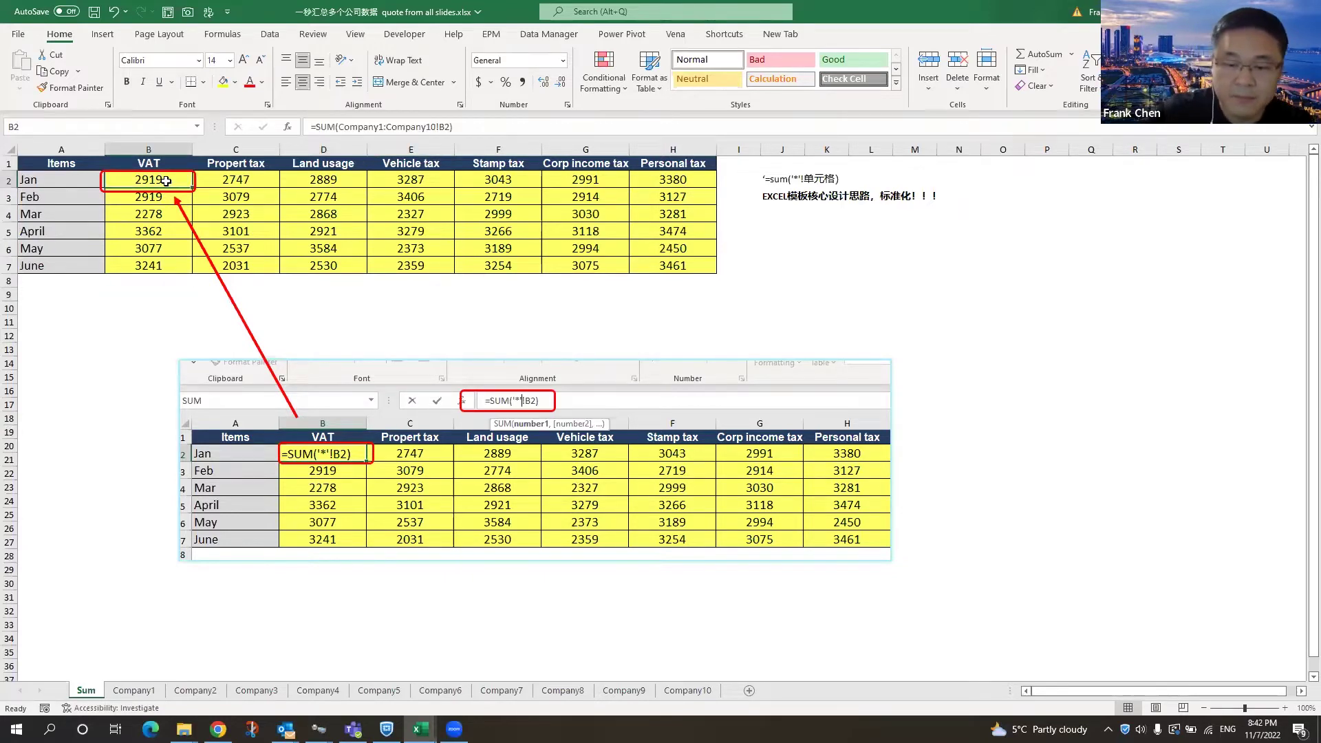
{"action": "key", "text": "Delete"}
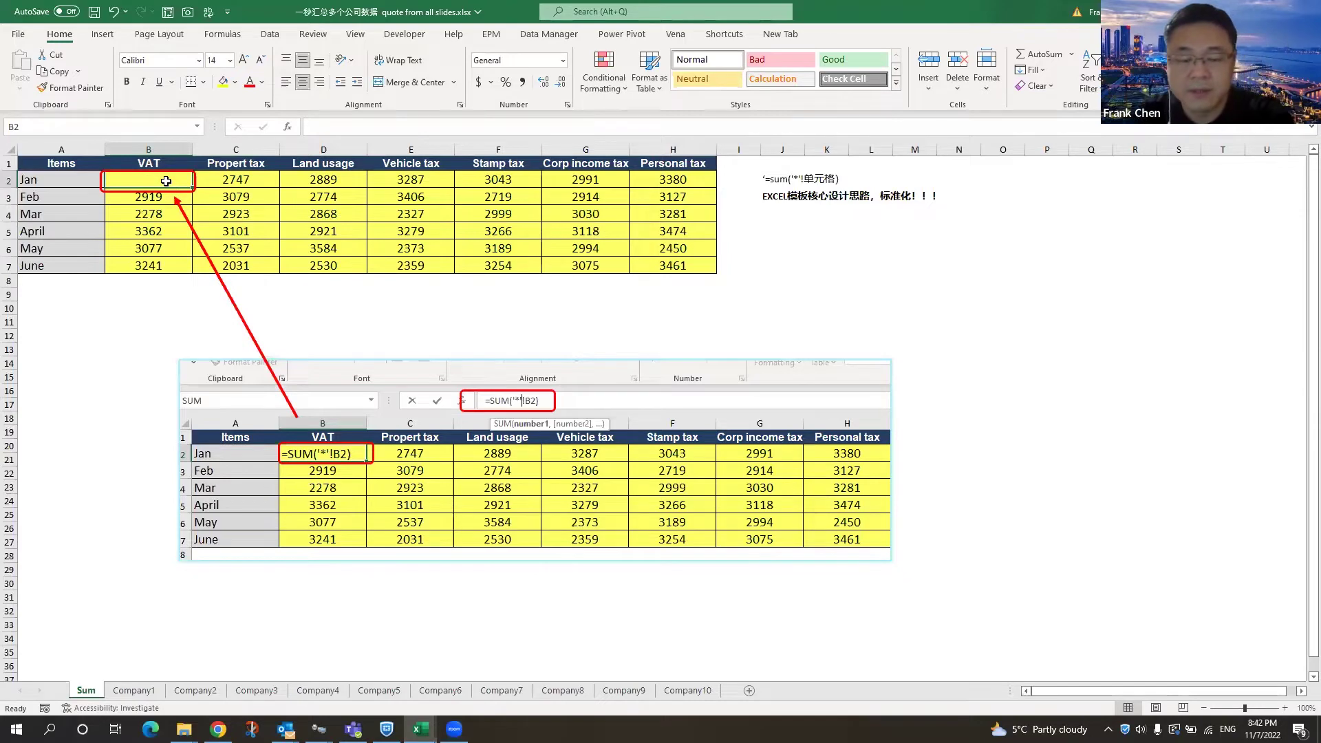
{"action": "type", "text": "="}
{"action": "left_click", "coordinate": [133, 690]}
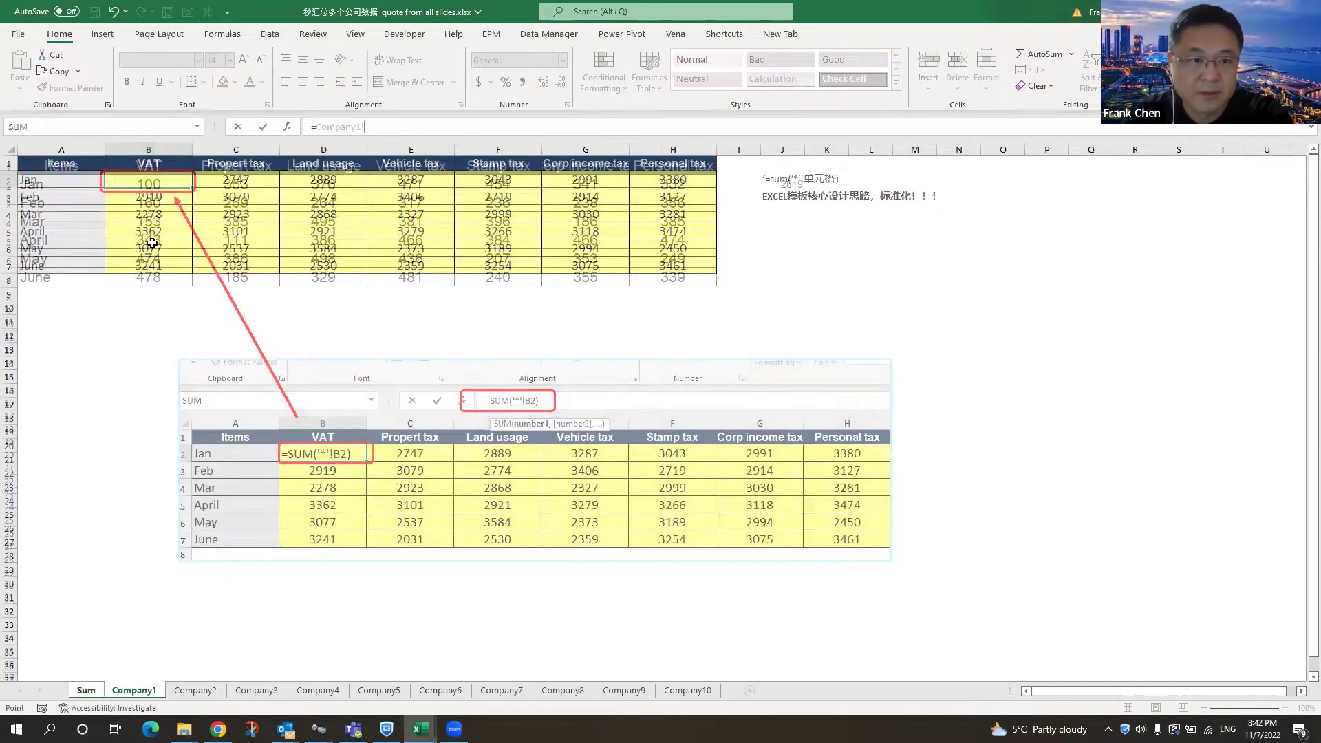
{"action": "left_click", "coordinate": [156, 186]}
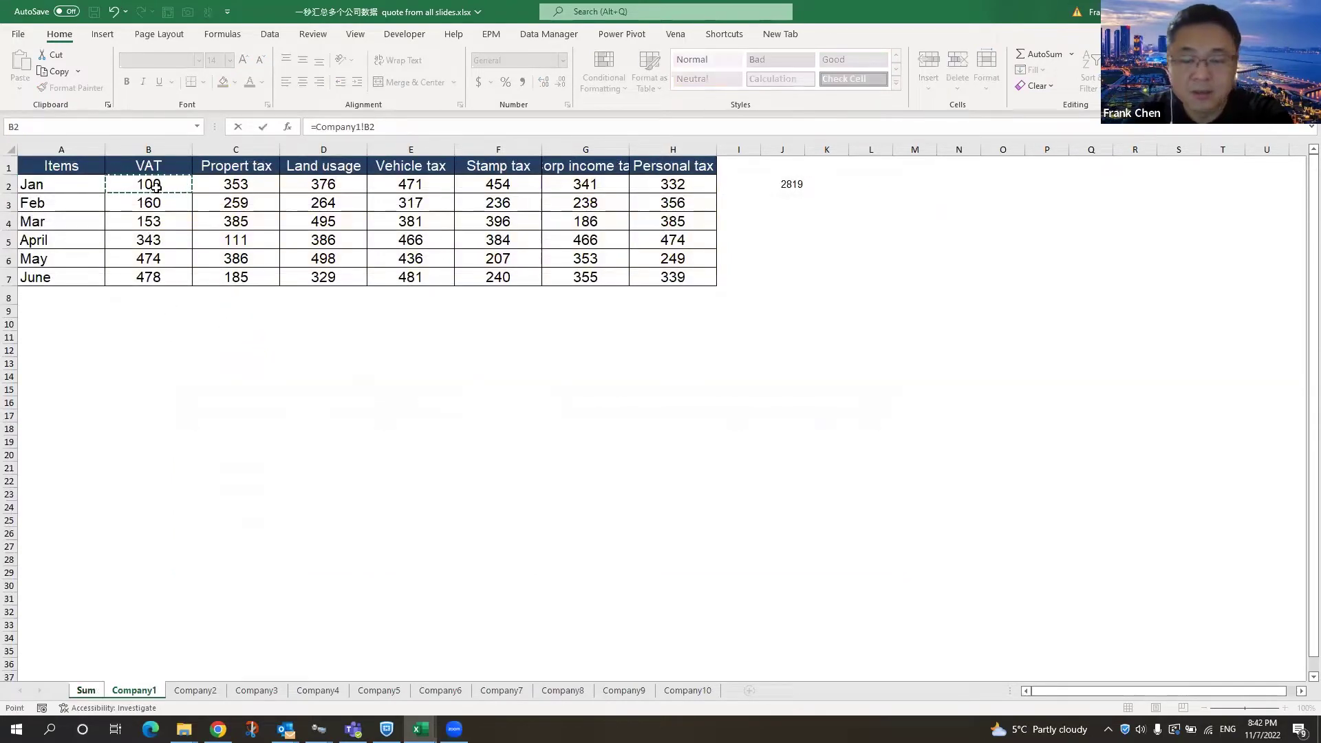
{"action": "type", "text": "+"}
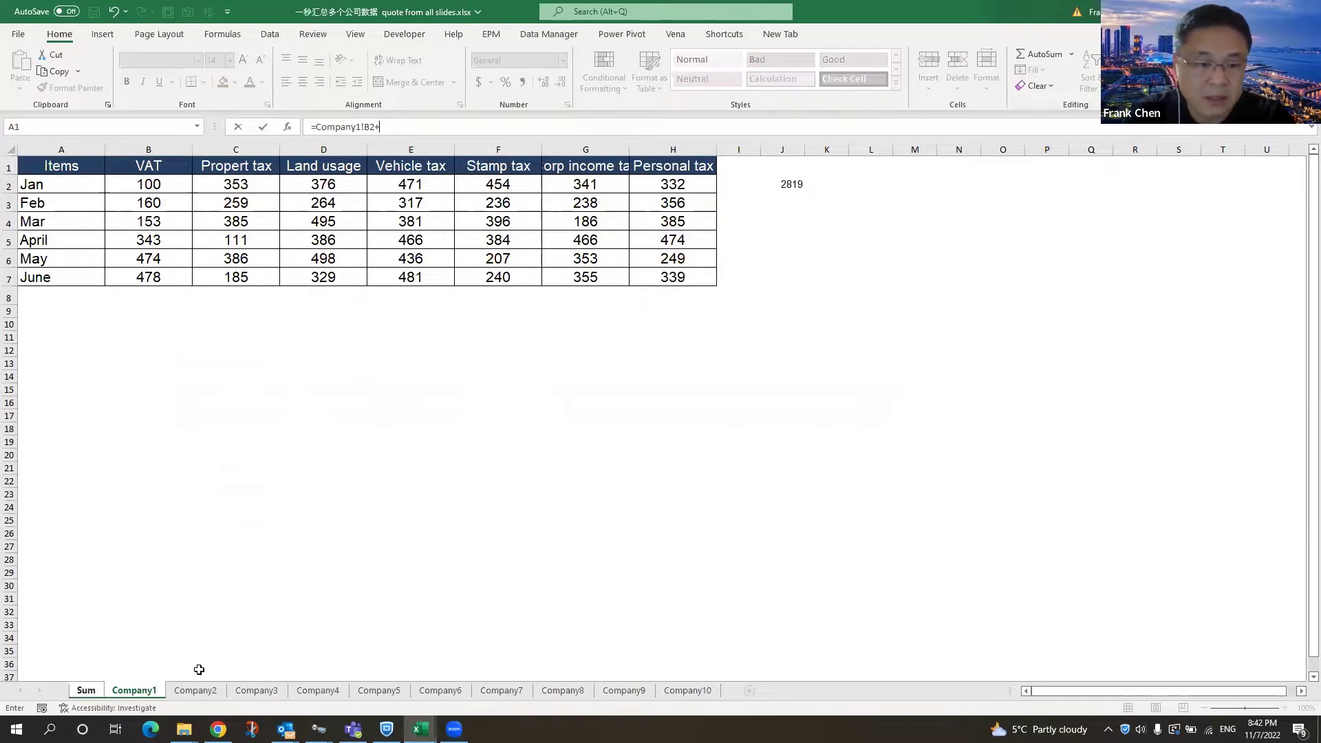
{"action": "left_click", "coordinate": [195, 690]}
{"action": "left_click", "coordinate": [157, 186]}
{"action": "type", "text": "+"}
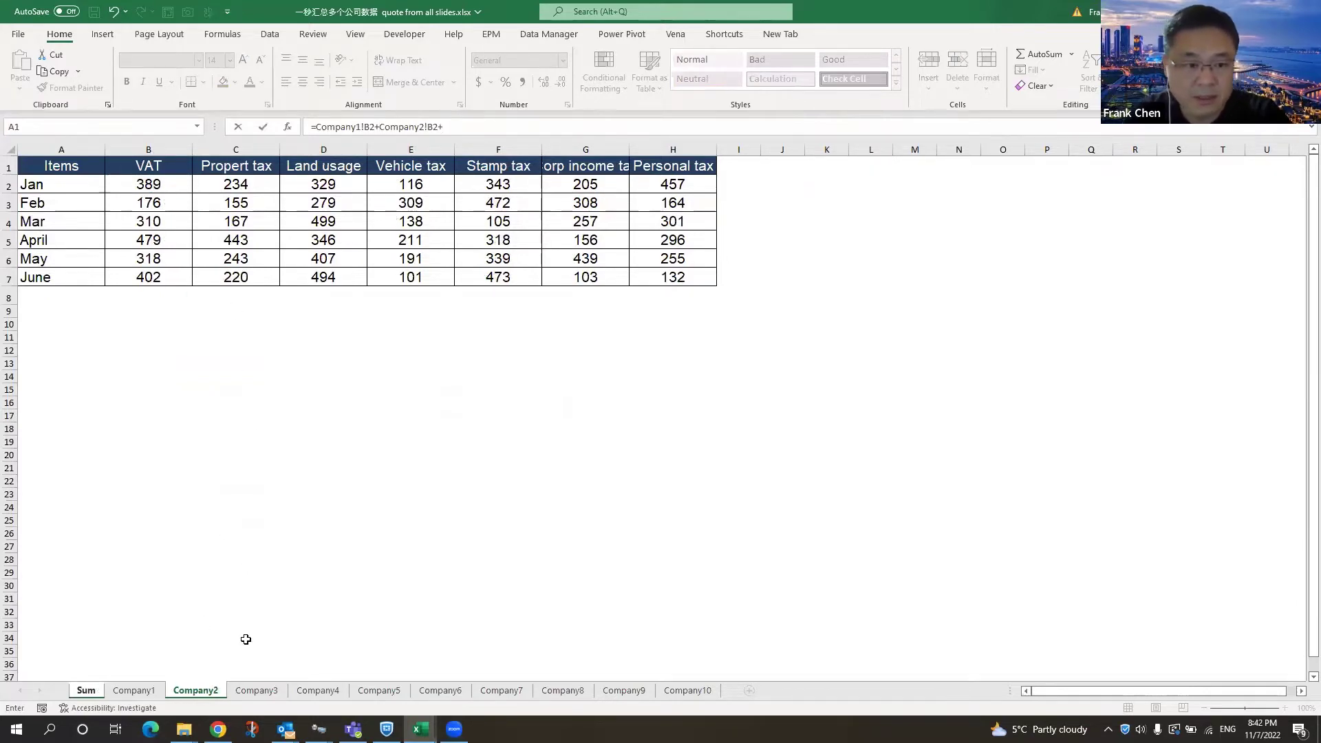
{"action": "left_click", "coordinate": [261, 691]}
{"action": "left_click", "coordinate": [152, 185]}
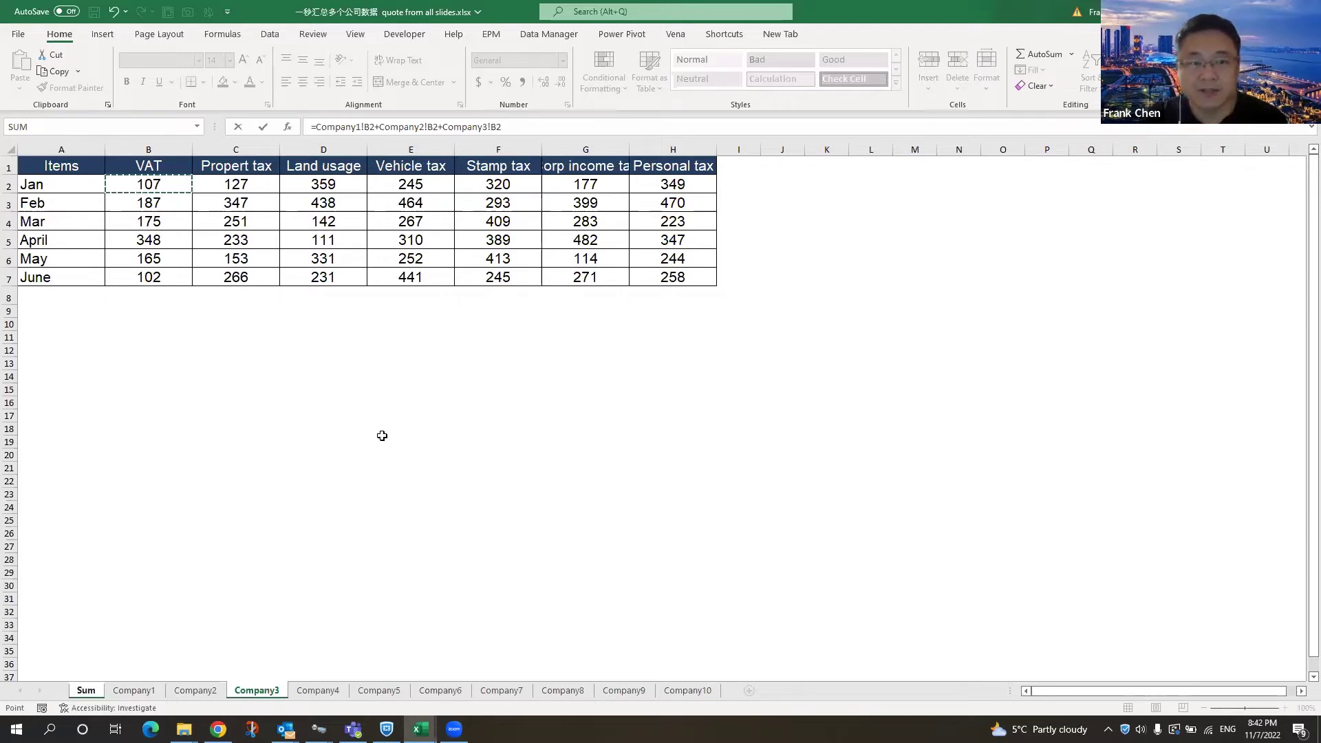
{"action": "left_click", "coordinate": [317, 689]}
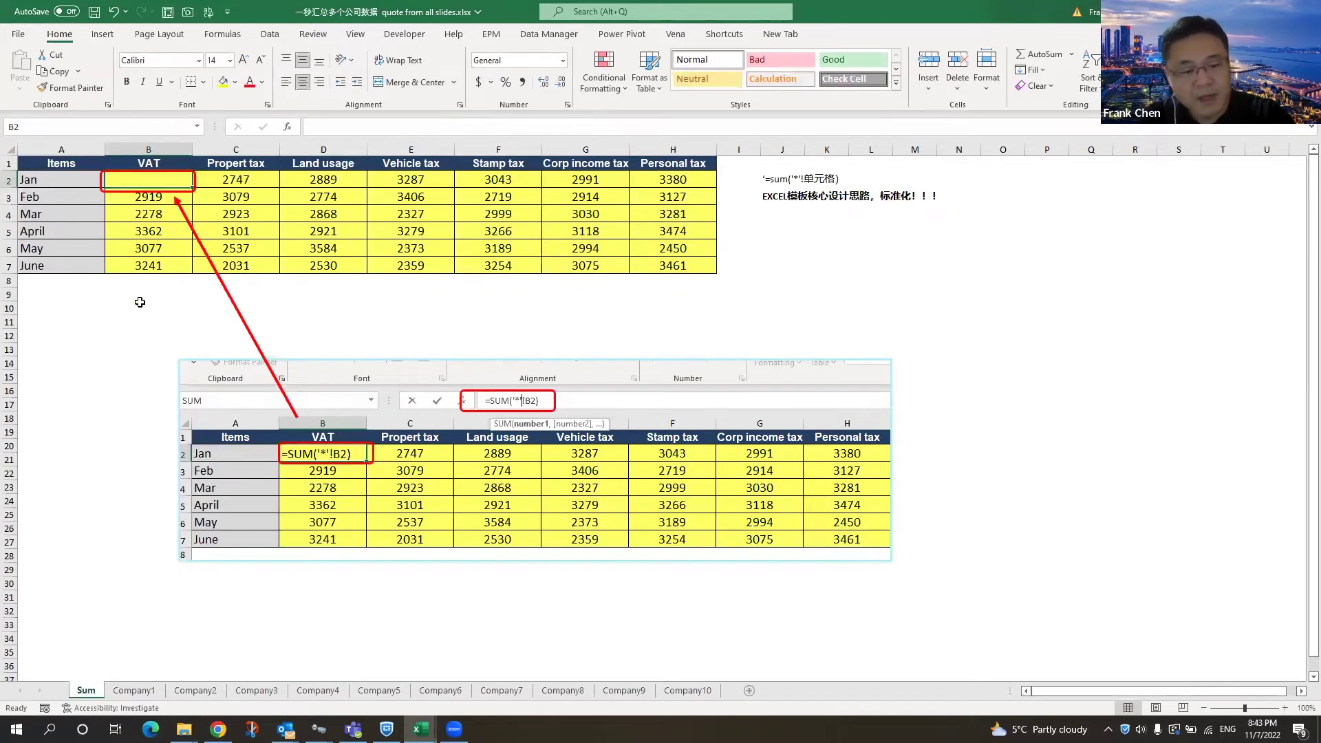
Undo the clearing of the January VAT formula in B2 and check the formula note in J2.
{"action": "key", "text": "ctrl+v"}
{"action": "left_click", "coordinate": [108, 306]}
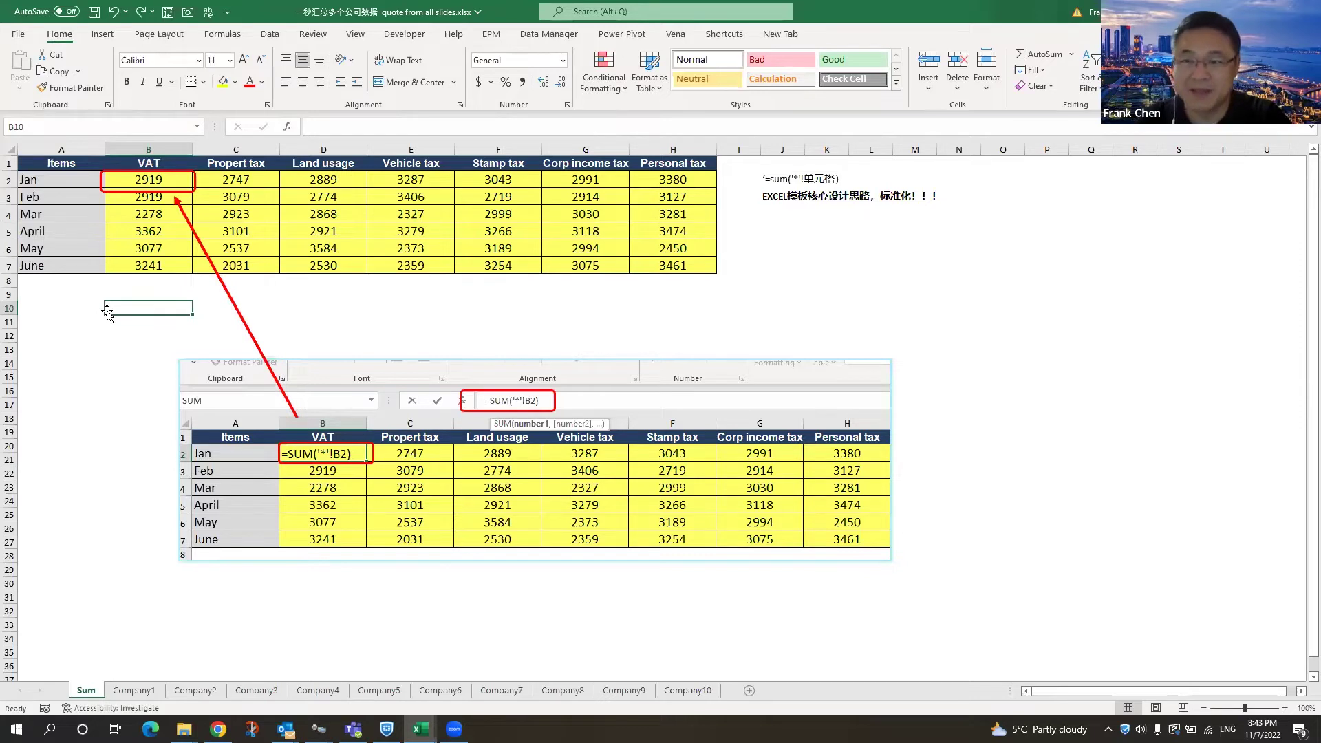
{"action": "left_click", "coordinate": [774, 181]}
{"action": "left_click", "coordinate": [853, 259]}
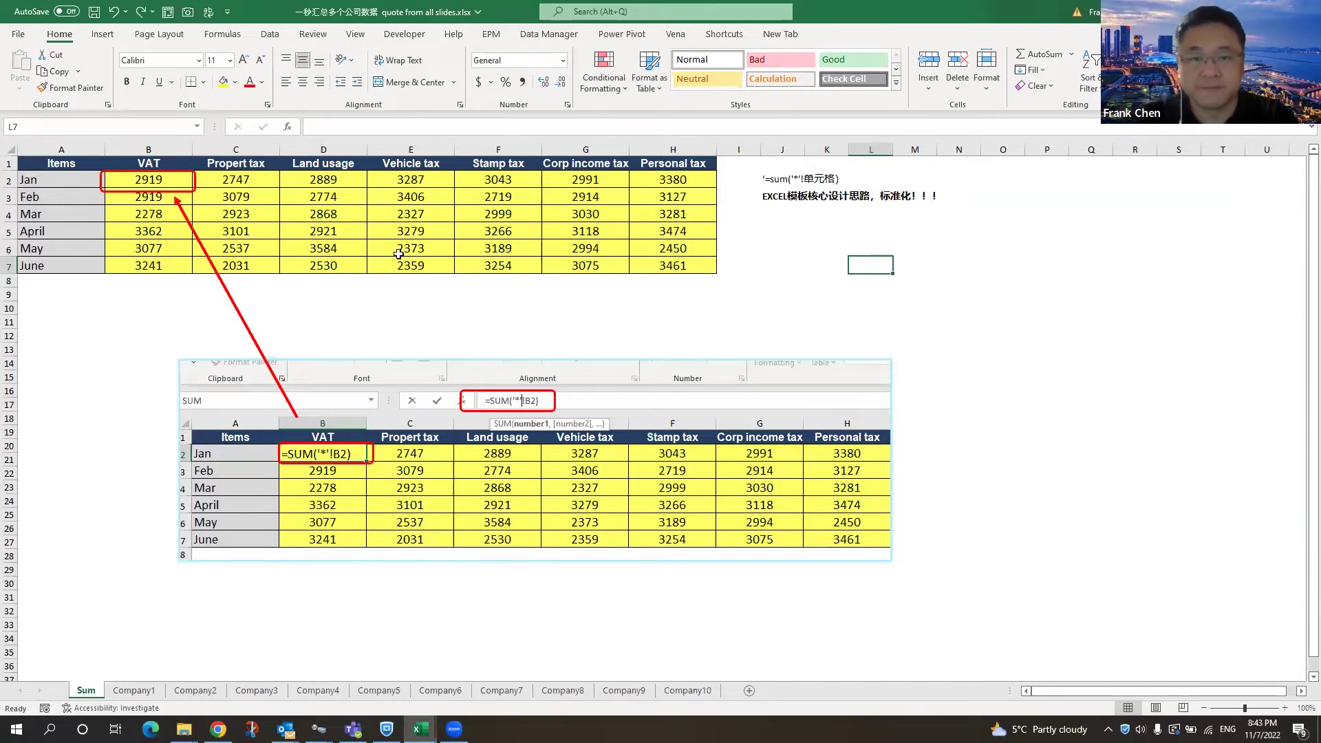
Examine the Company1 and Company2 tables, highlighting B1:H7 on Company2, and return to the Sum sheet.
{"action": "left_click", "coordinate": [132, 691]}
{"action": "left_click", "coordinate": [195, 691]}
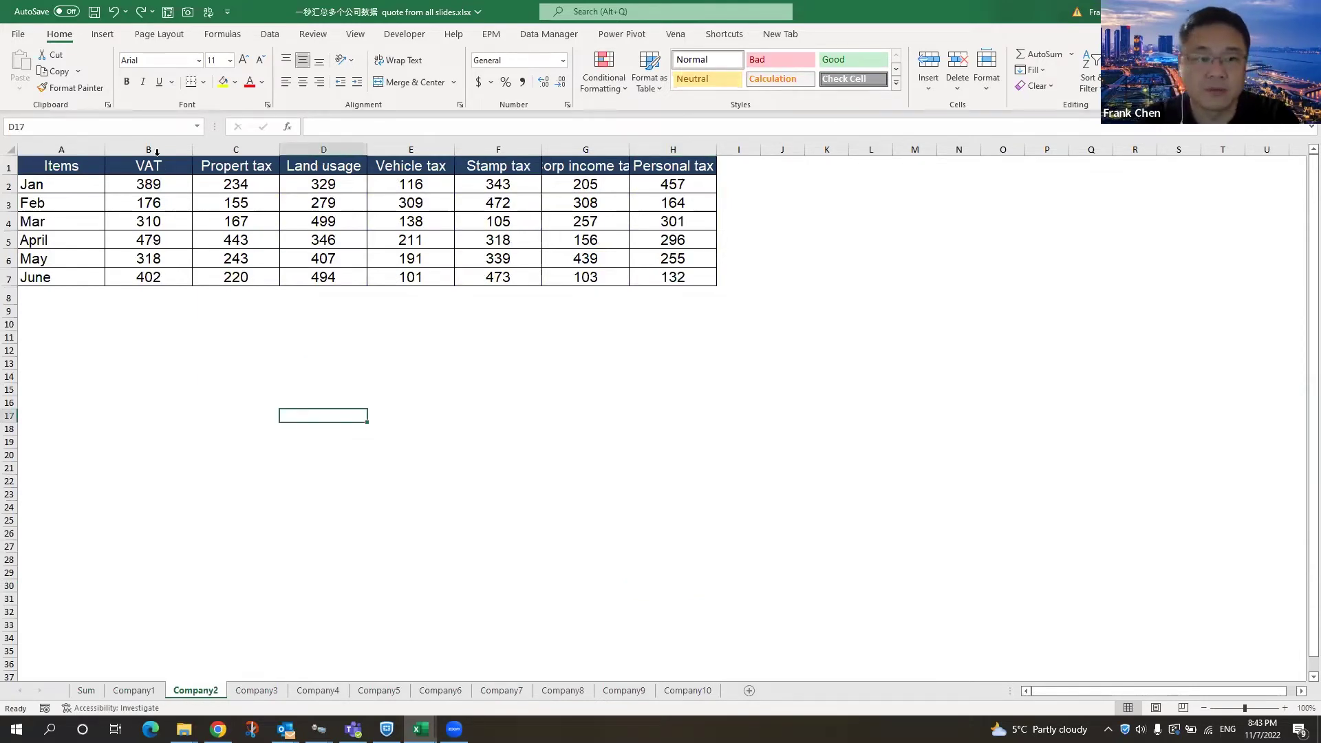
{"action": "left_click", "coordinate": [170, 173]}
{"action": "left_click_drag", "start_coordinate": [170, 173], "coordinate": [671, 277]}
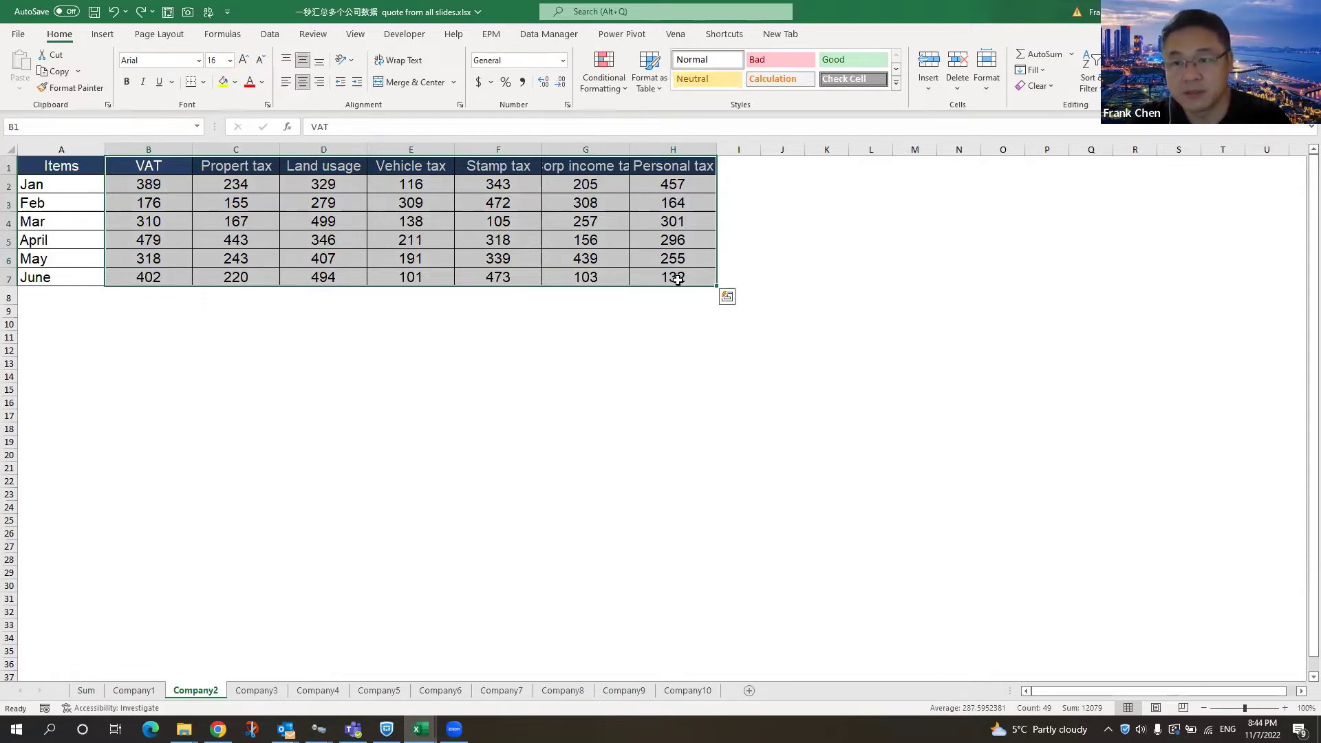
{"action": "left_click", "coordinate": [578, 316]}
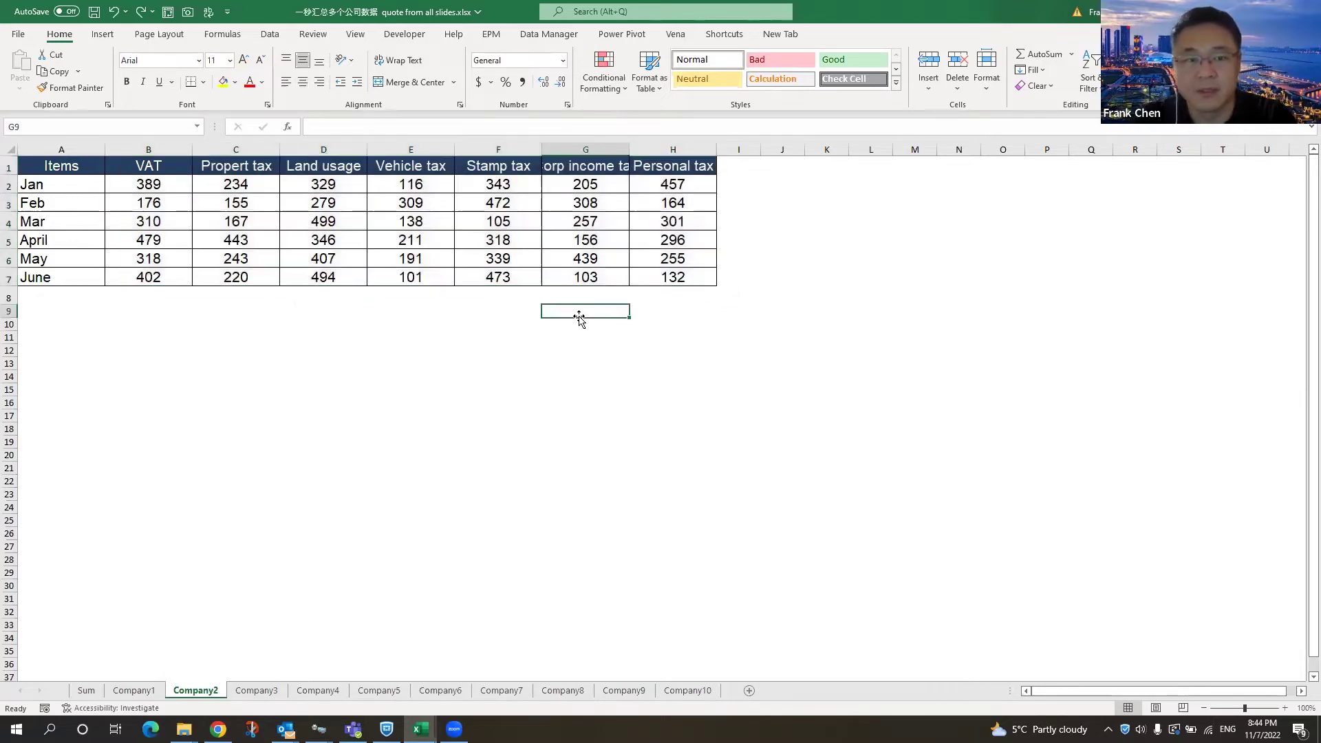
{"action": "left_click", "coordinate": [86, 690]}
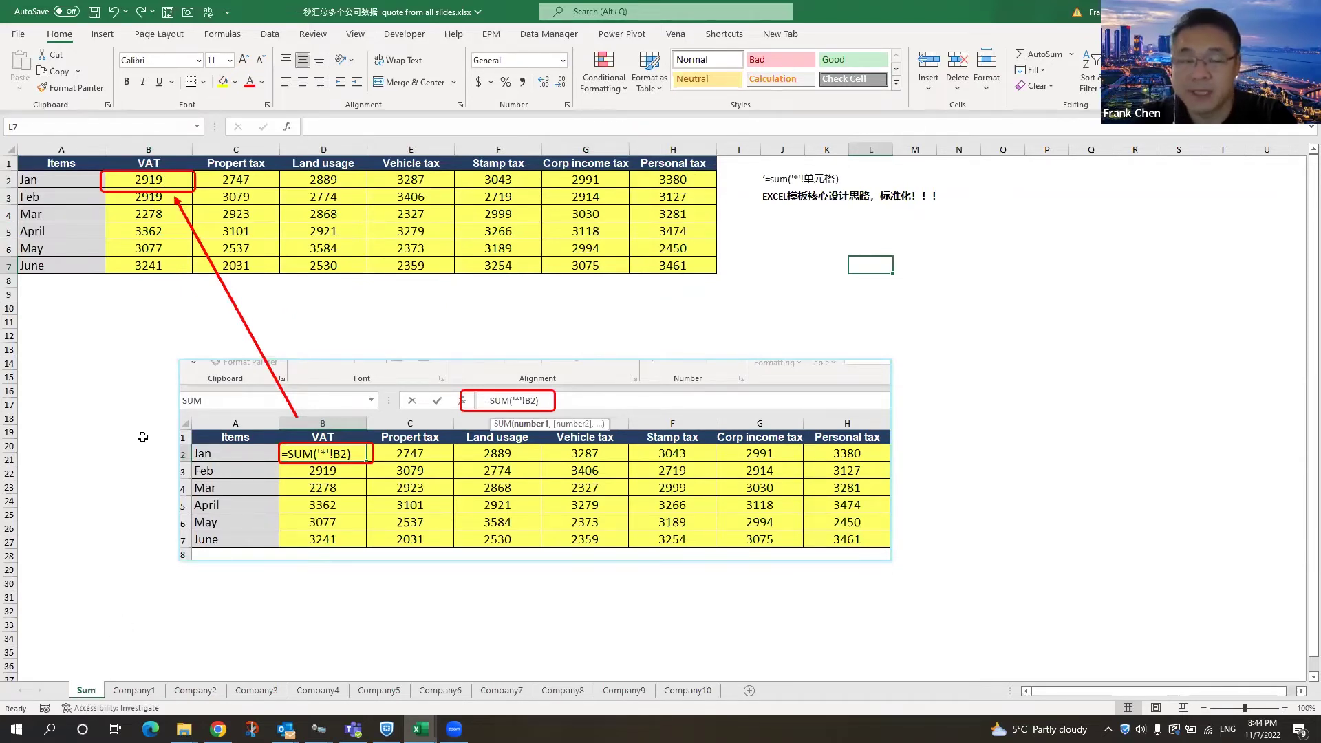
{"action": "left_click", "coordinate": [112, 308]}
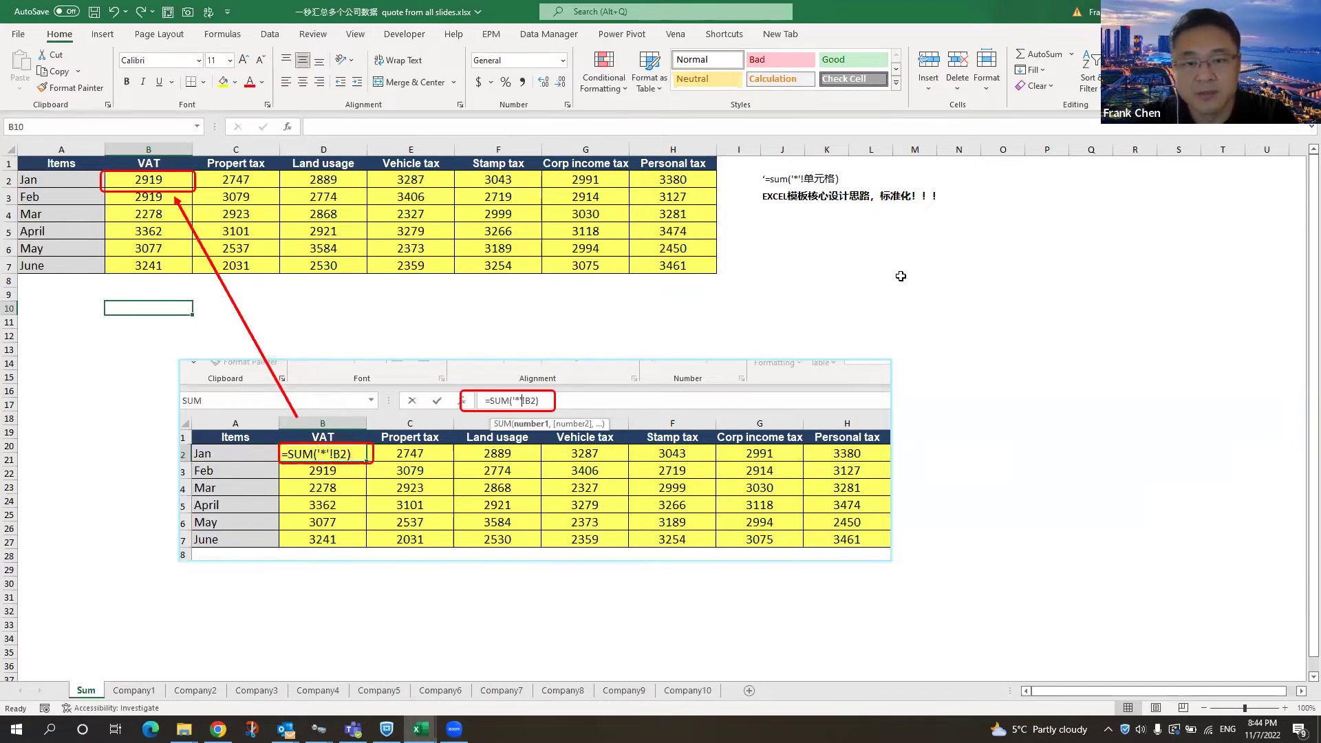
Total the Personal tax column in H8 with =SUM(H2:H7) and check the result cell.
{"action": "left_click", "coordinate": [682, 282]}
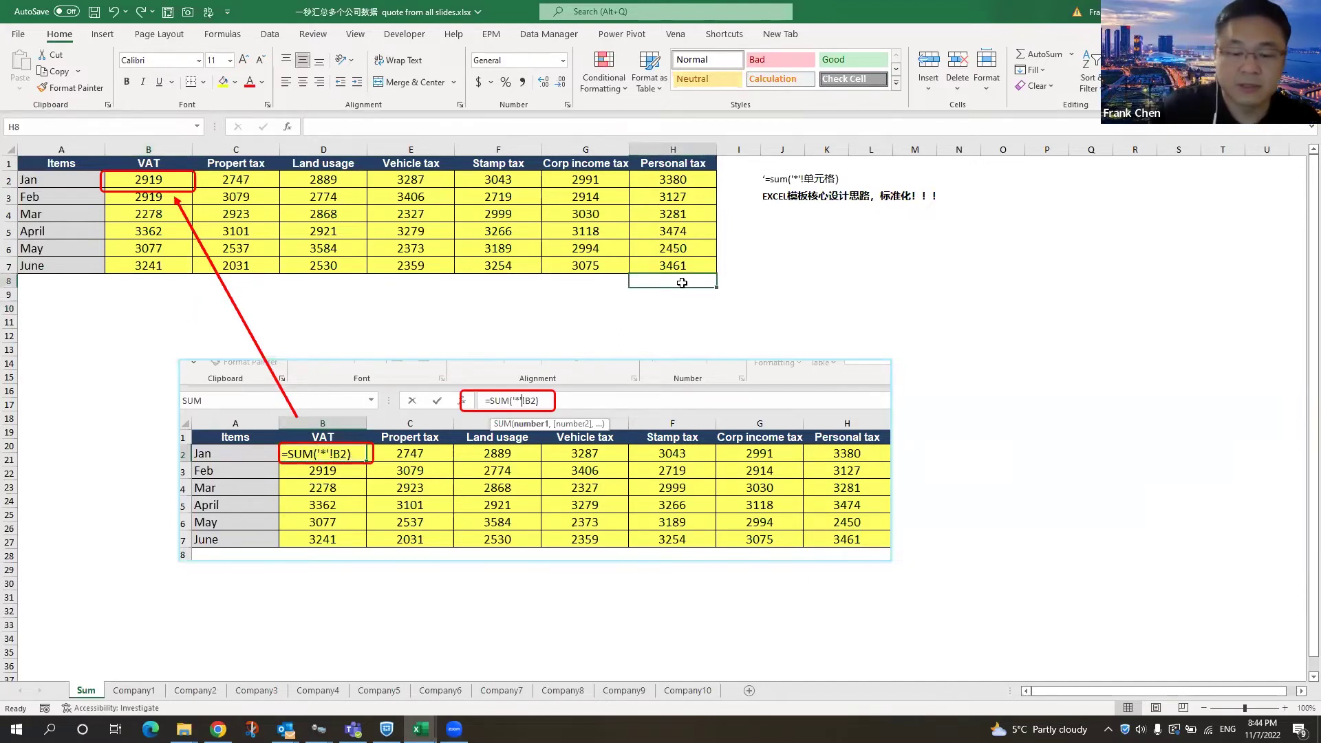
{"action": "type", "text": "=sum("}
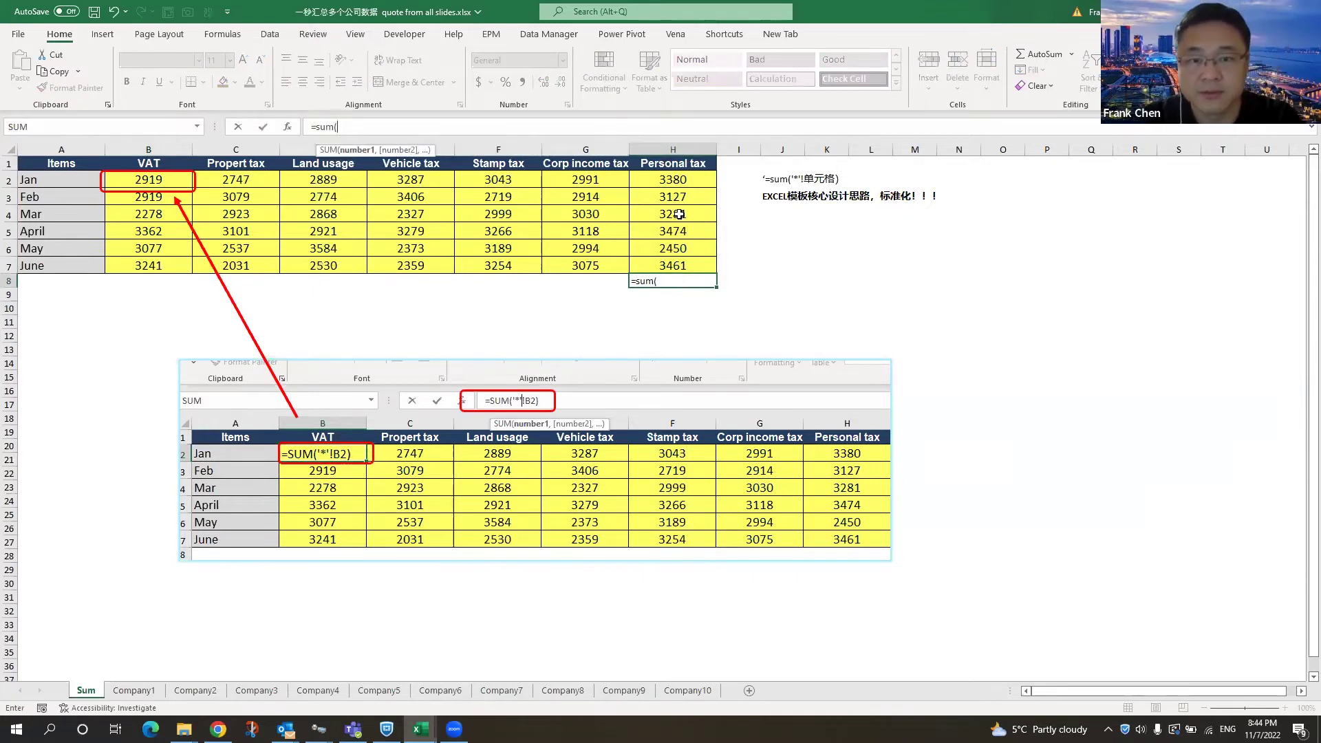
{"action": "left_click_drag", "start_coordinate": [681, 177], "coordinate": [680, 256]}
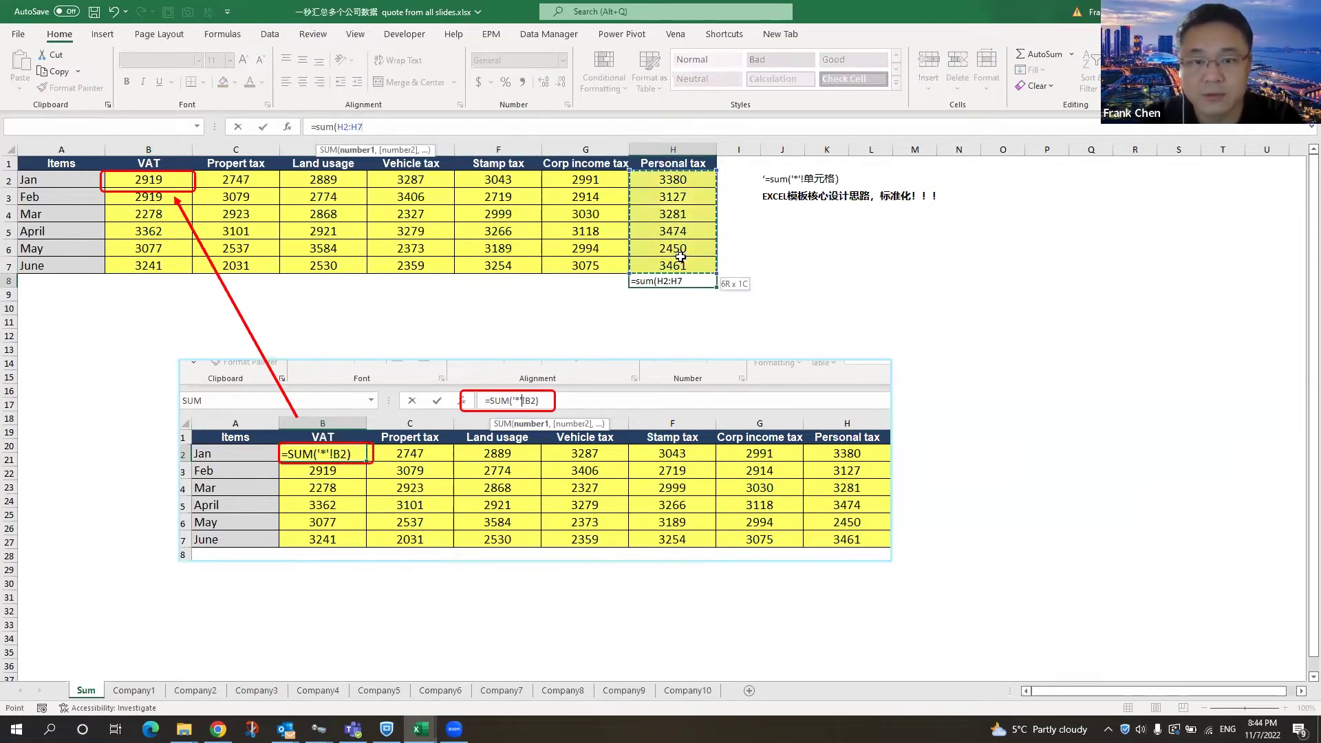
{"action": "type", "text": ")"}
{"action": "key", "text": "Return"}
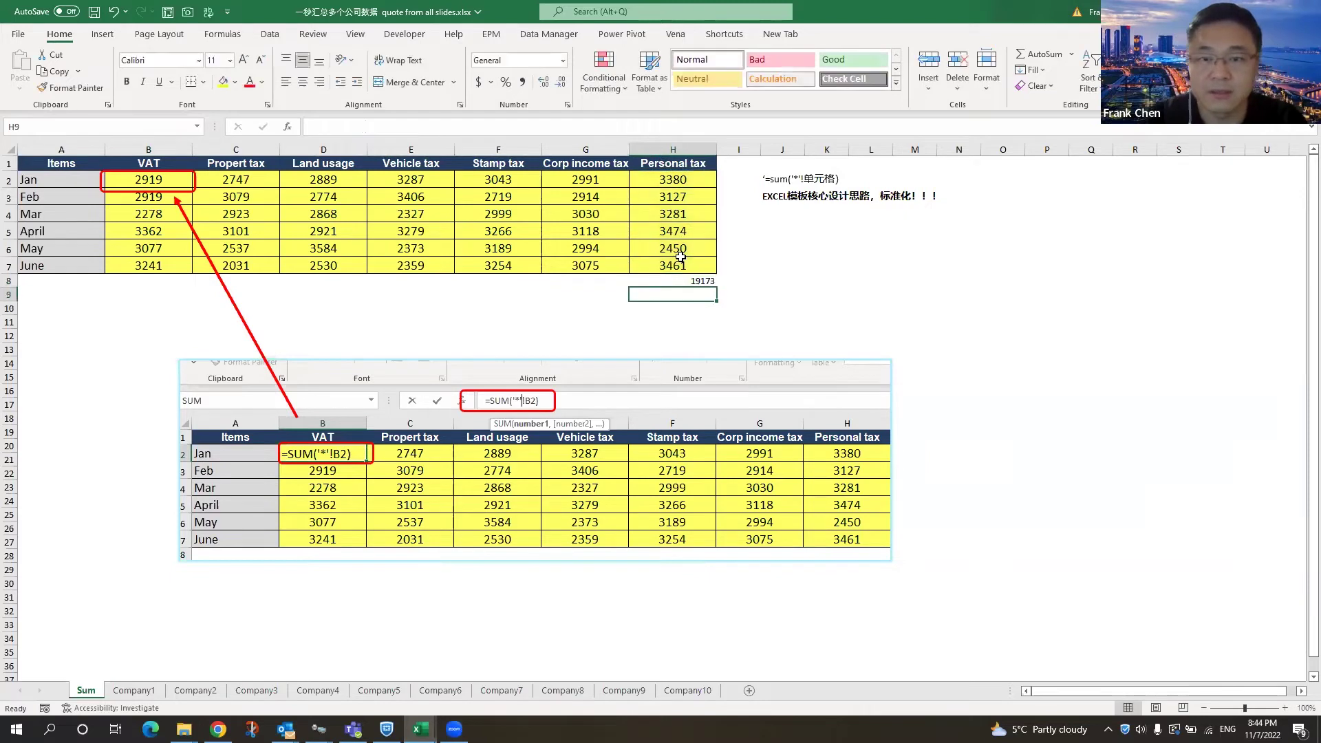
{"action": "left_click_drag", "start_coordinate": [691, 180], "coordinate": [695, 284]}
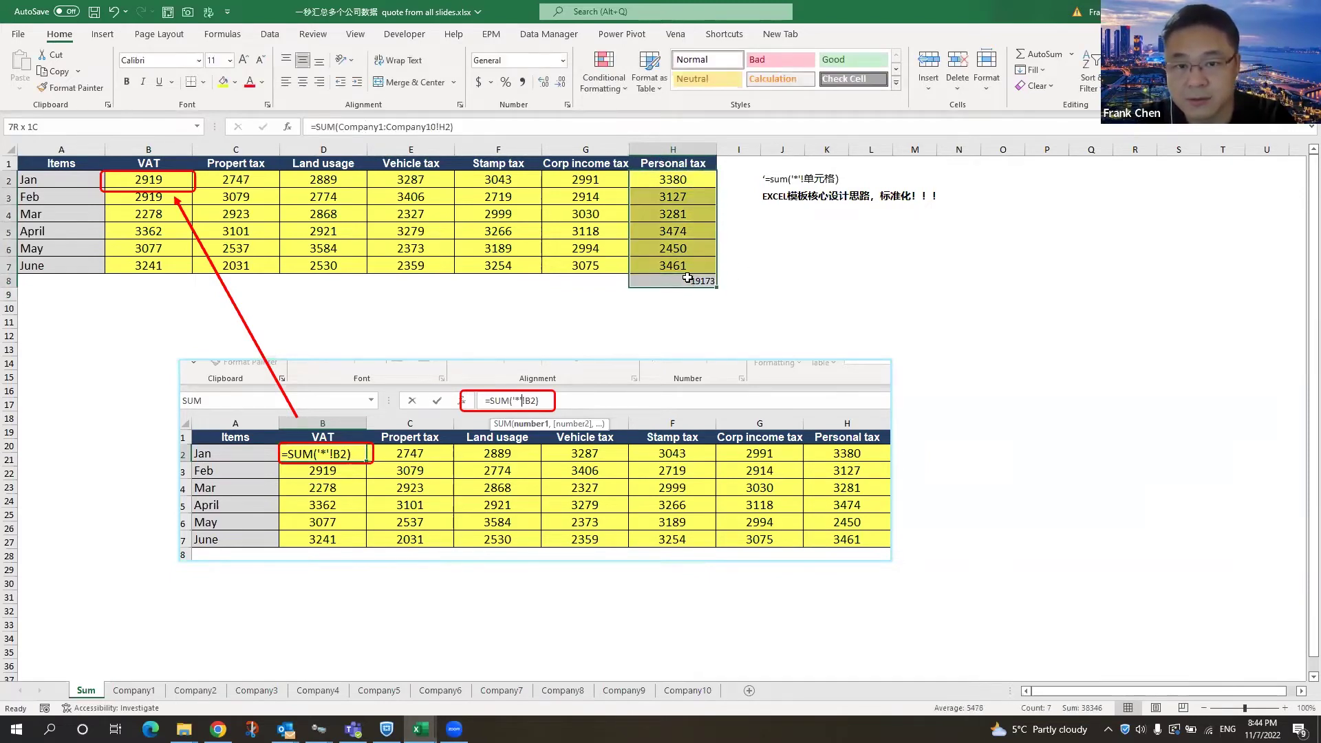
{"action": "left_click", "coordinate": [784, 266]}
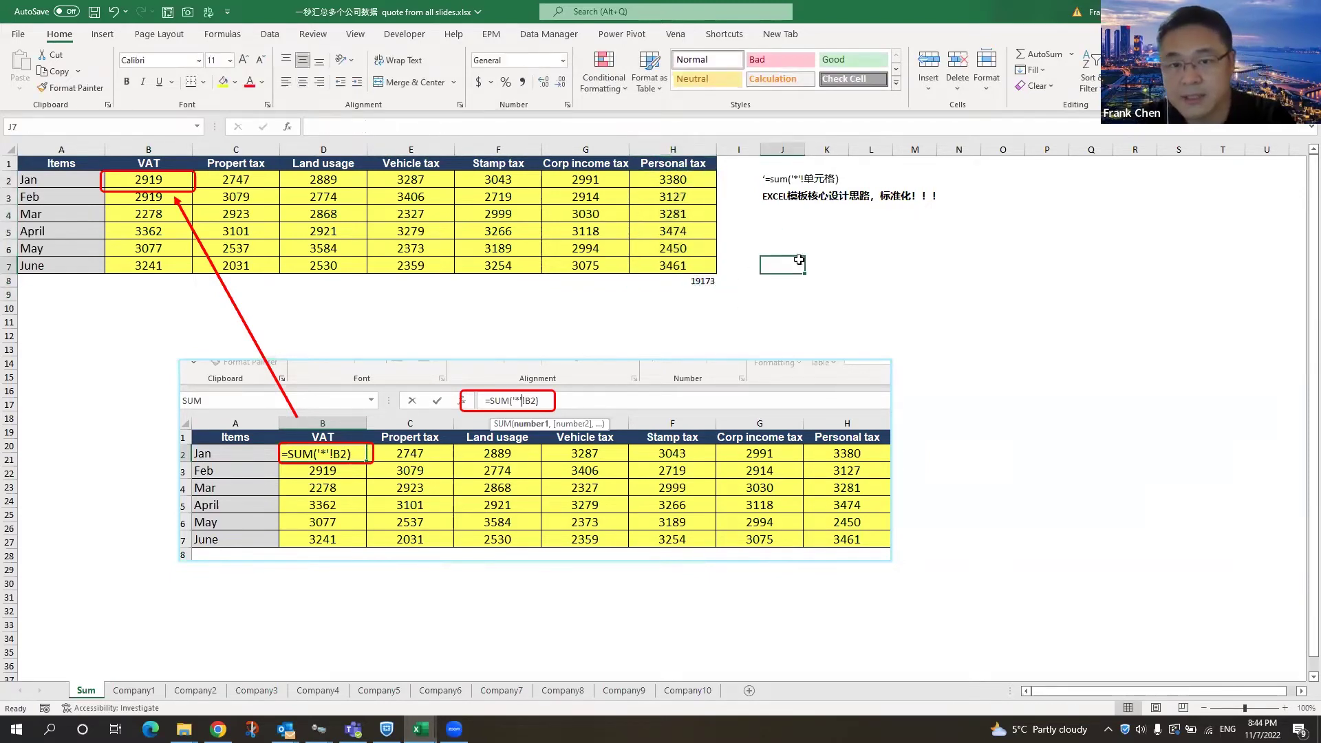
{"action": "left_click", "coordinate": [694, 278]}
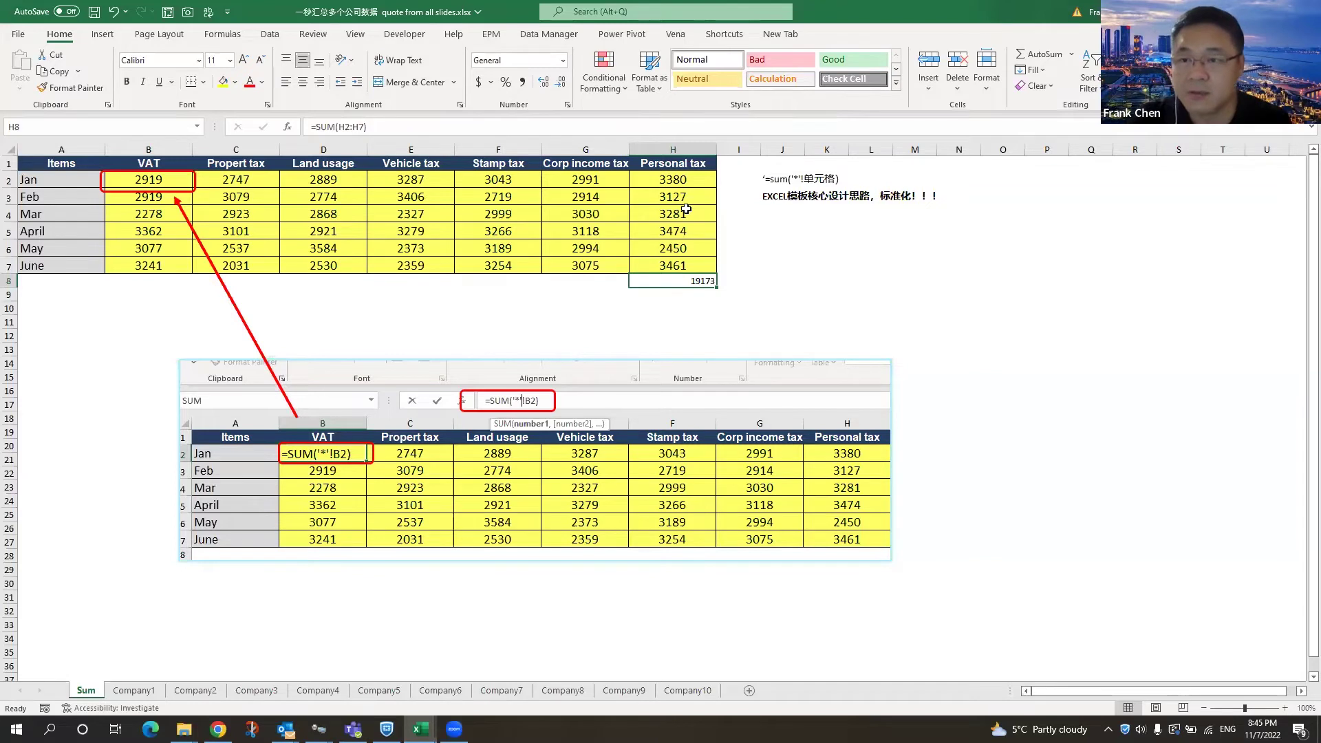
Replace the Company1:Company10 sheet range in the January VAT formula with the wildcard, entering =SUM('*'!B2) in B2 on the Sum sheet.
{"action": "left_click", "coordinate": [791, 182]}
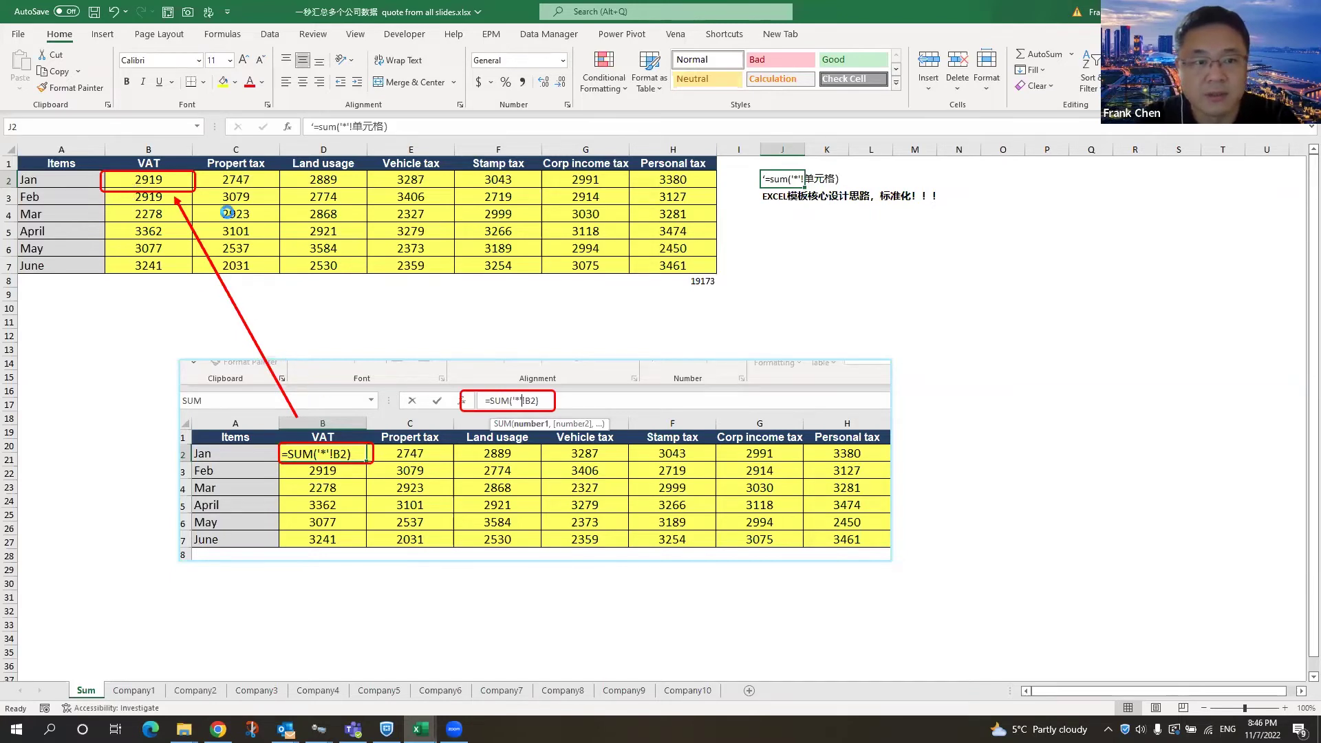
{"action": "left_click", "coordinate": [159, 182]}
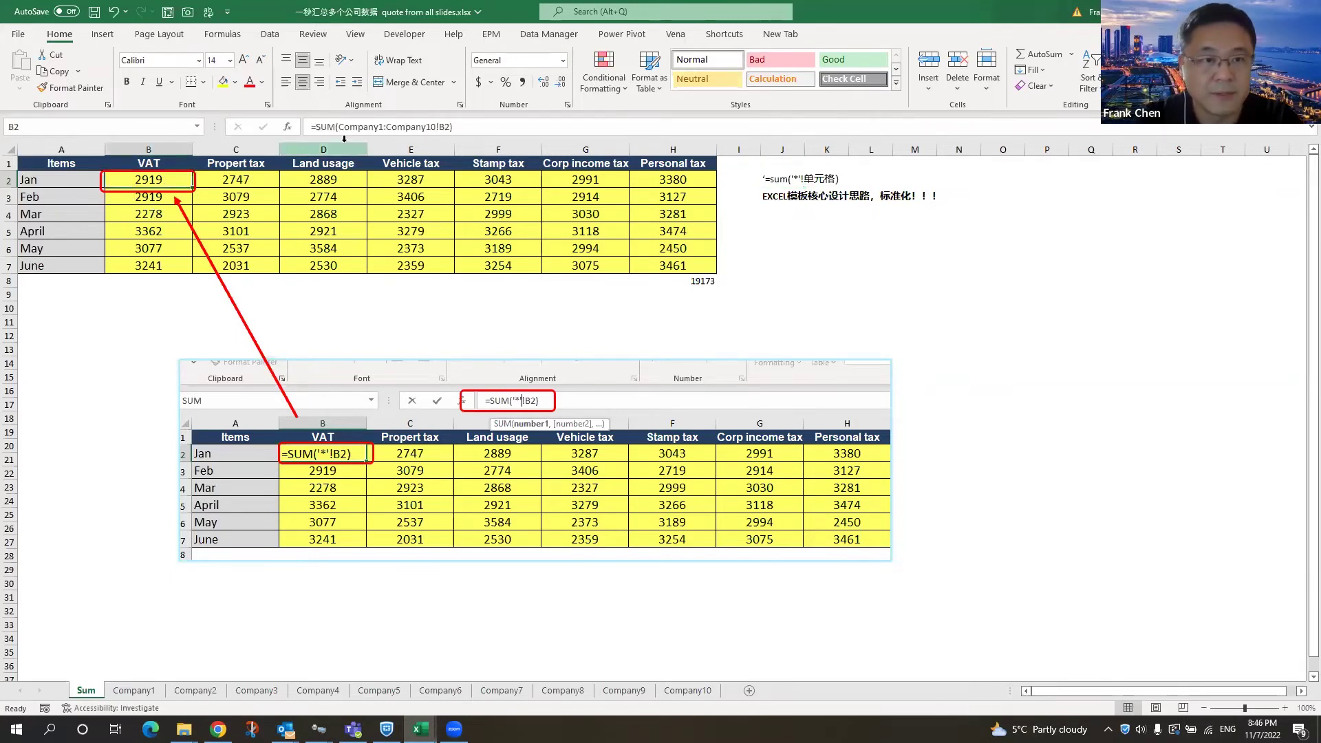
{"action": "left_click_drag", "start_coordinate": [339, 127], "coordinate": [435, 121]}
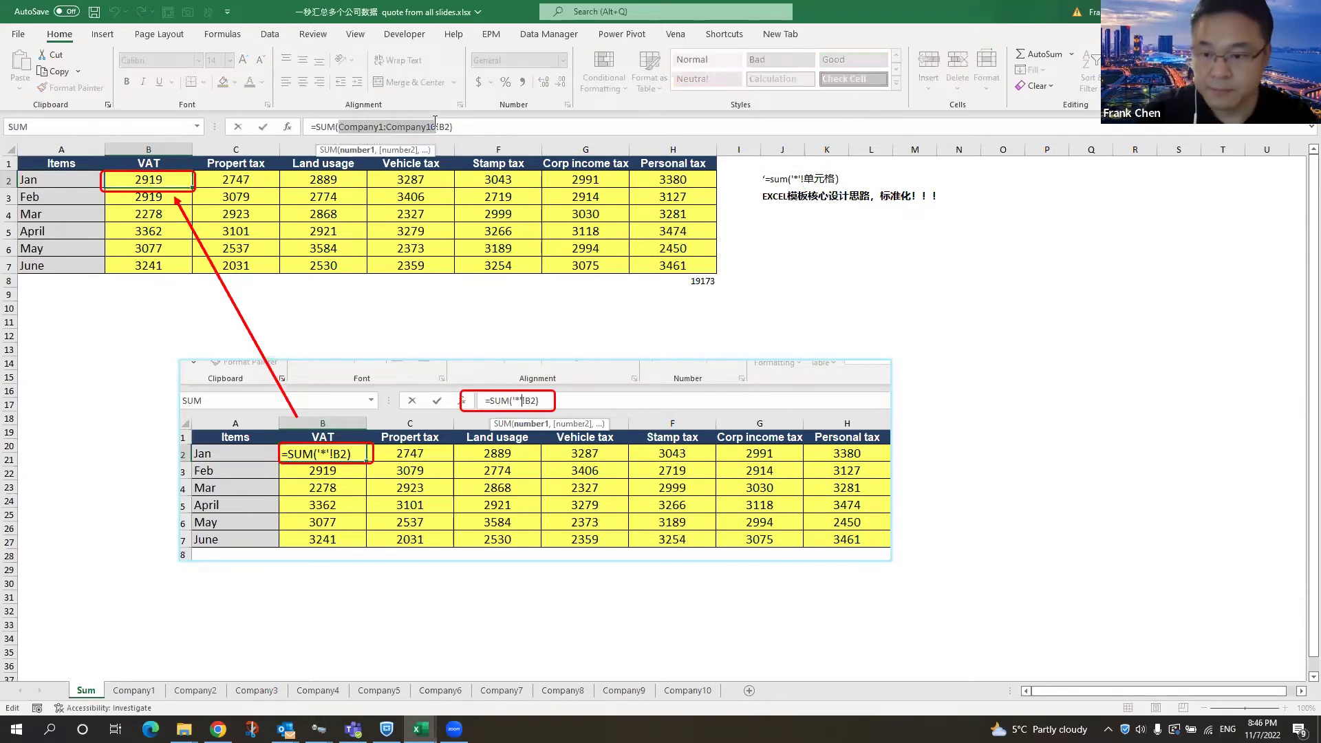
{"action": "type", "text": "''"}
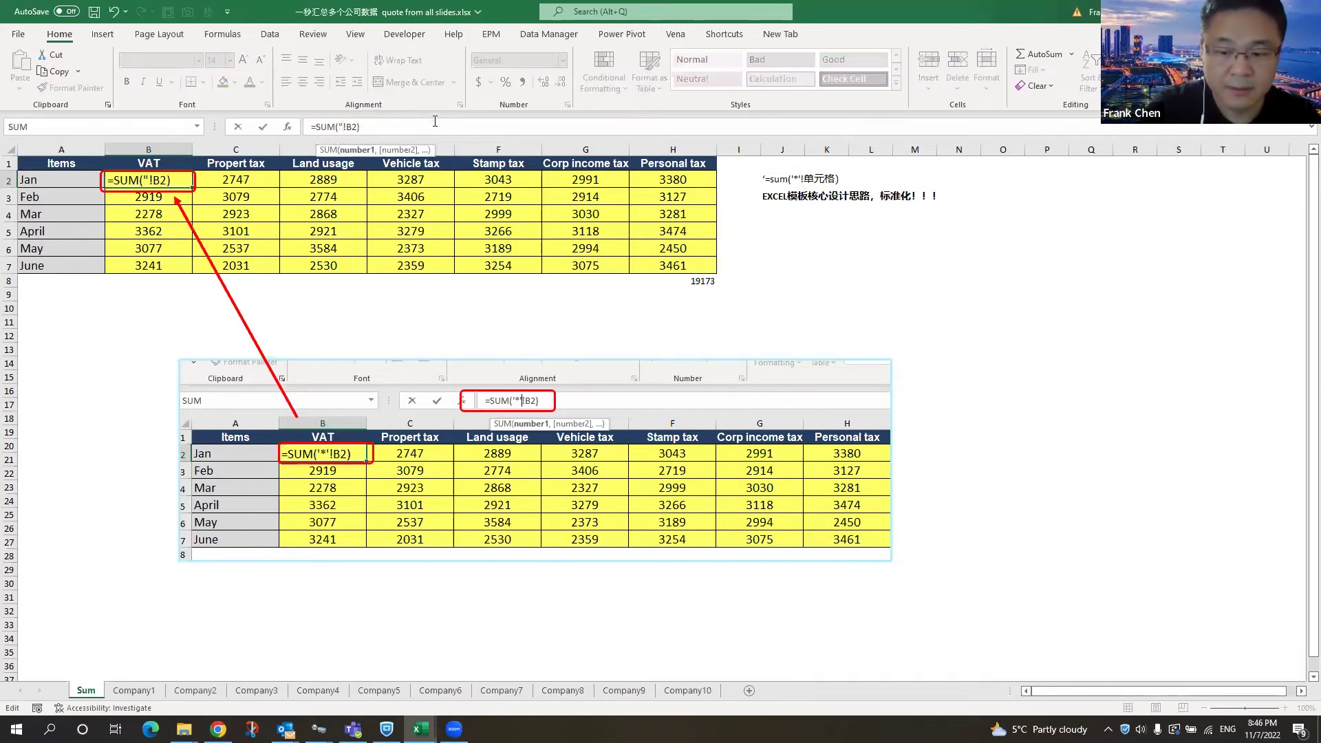
{"action": "type", "text": "*"}
{"action": "key", "text": "BackSpace"}
{"action": "key", "text": "BackSpace"}
{"action": "key", "text": "BackSpace"}
{"action": "type", "text": "'"}
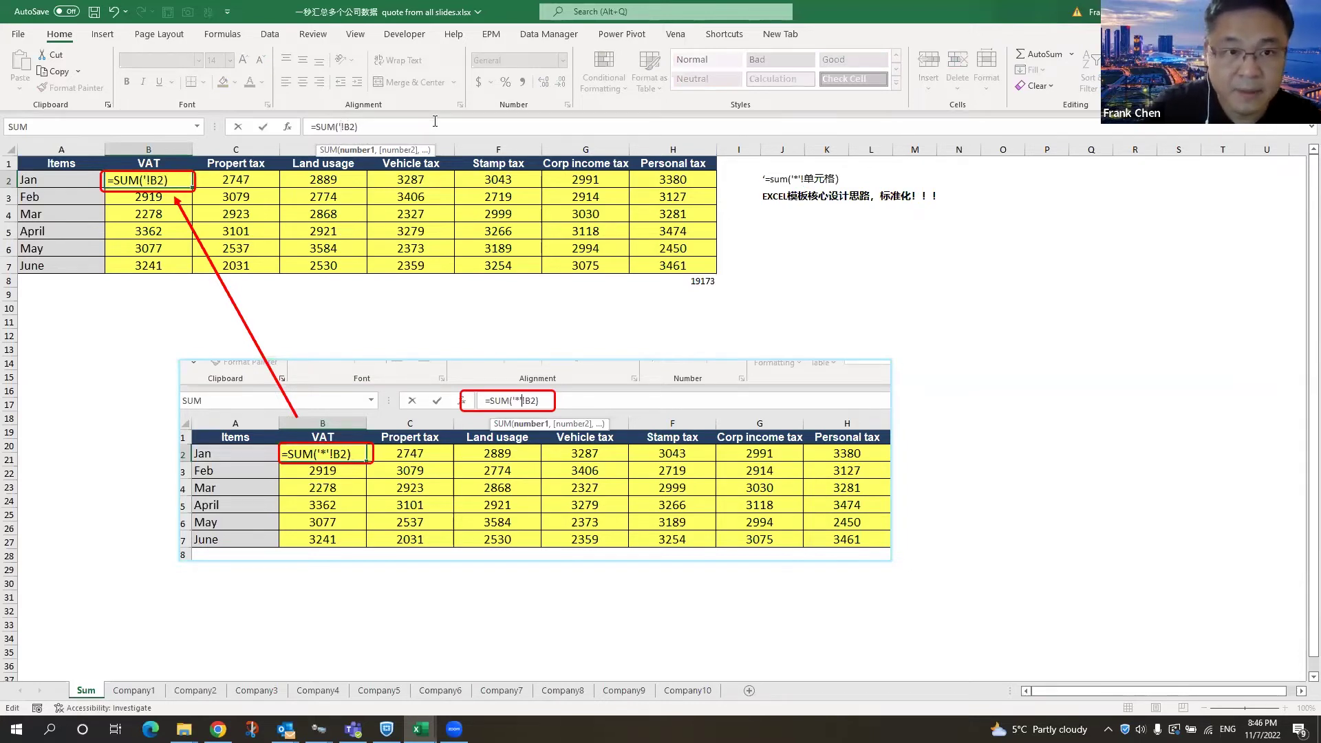
{"action": "type", "text": "*'"}
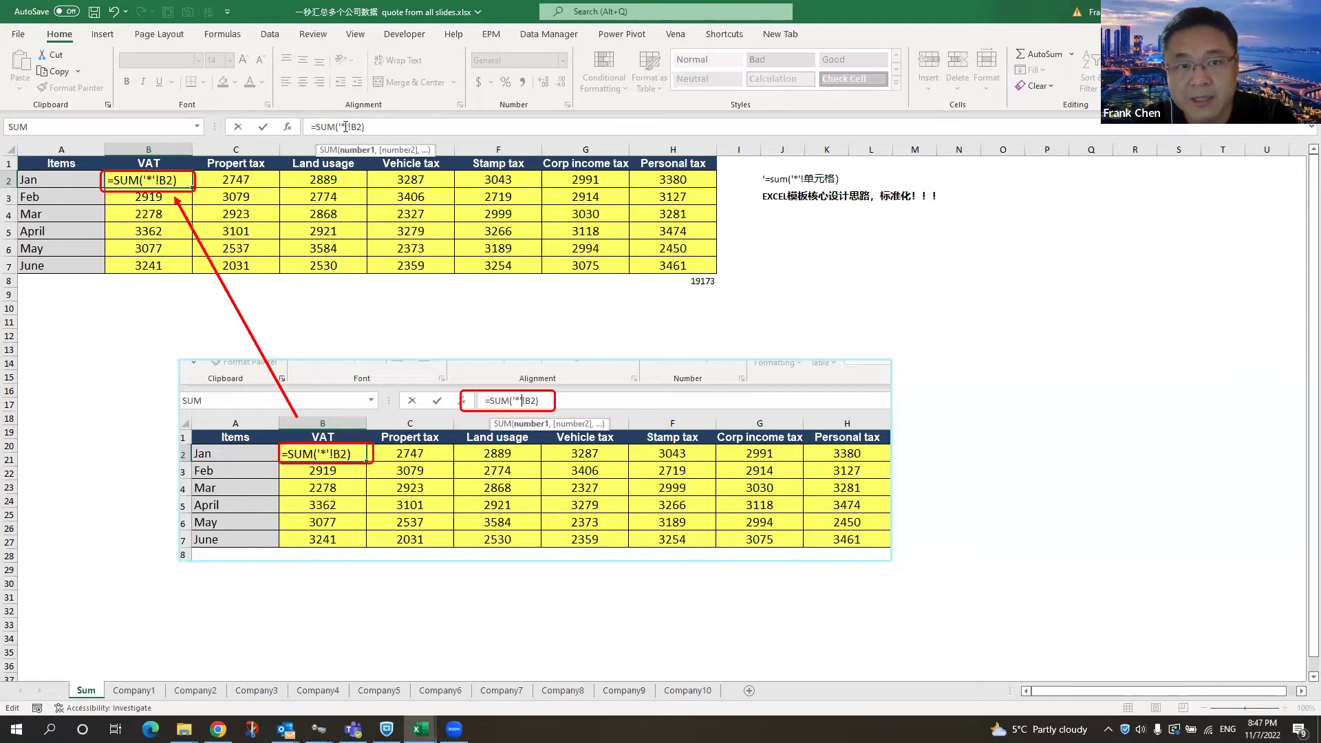
{"action": "left_click", "coordinate": [404, 125]}
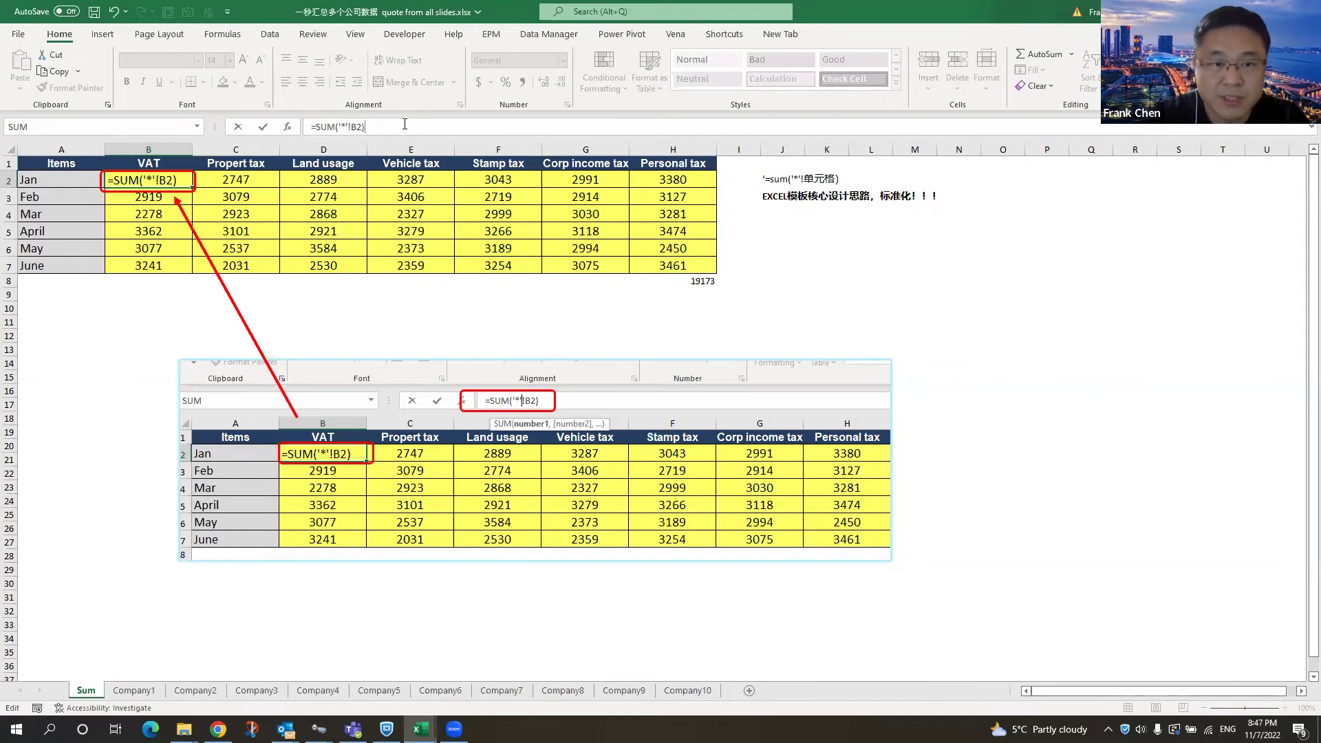
{"action": "key", "text": "Return"}
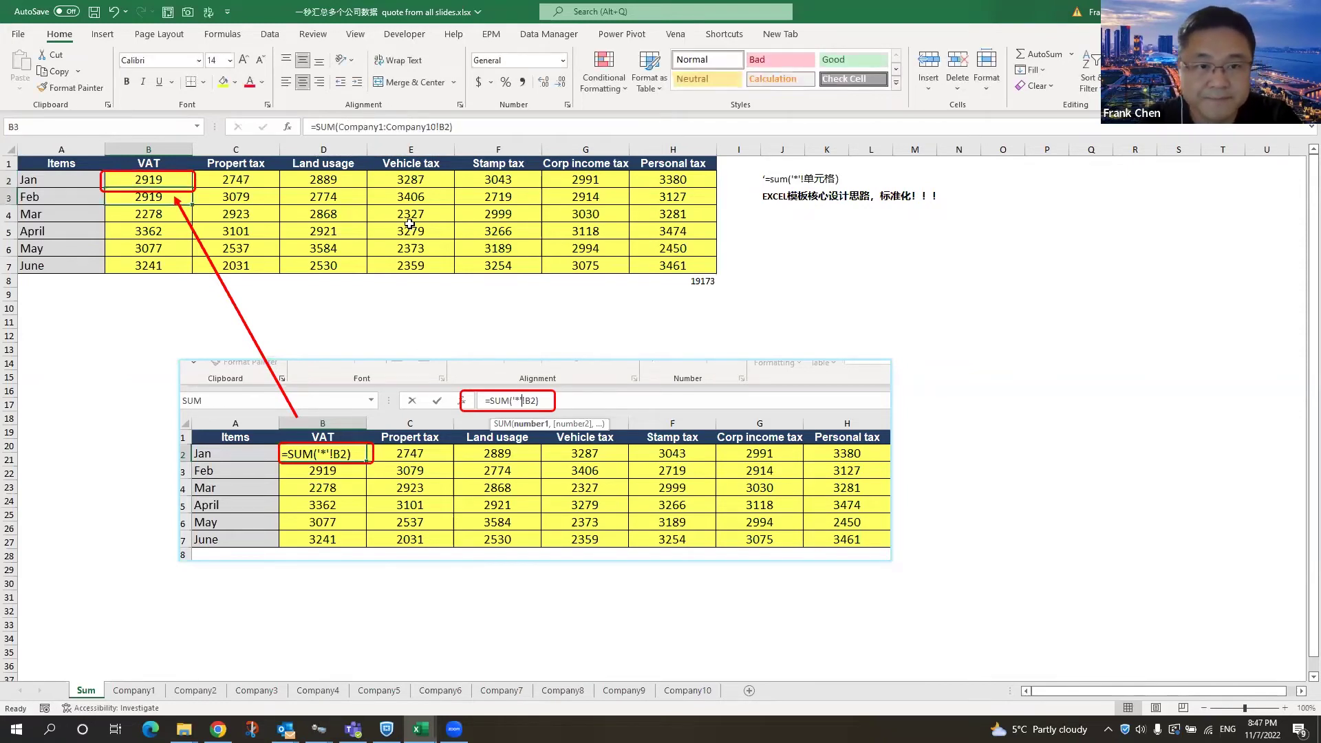
Check the sheet range in the January VAT formula in B2 and leave the cell without editing it.
{"action": "left_click", "coordinate": [143, 179]}
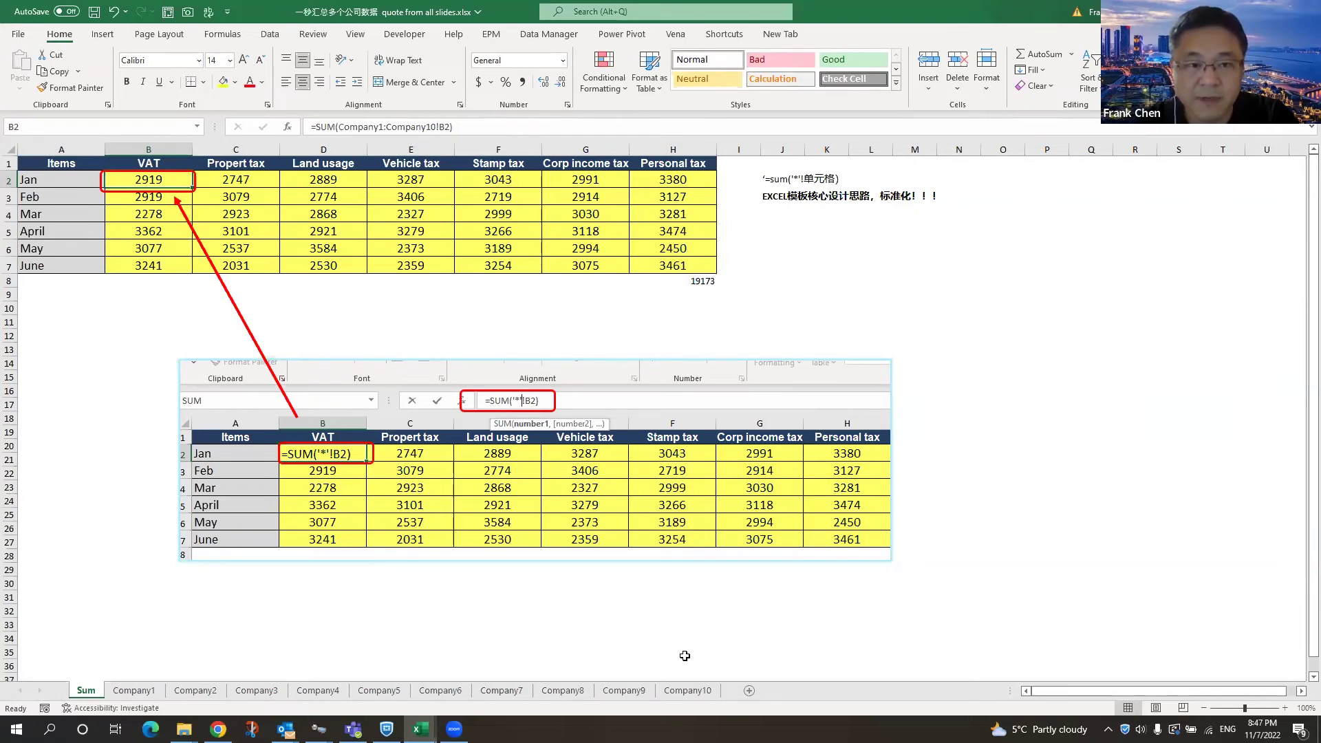
{"action": "left_click", "coordinate": [384, 127]}
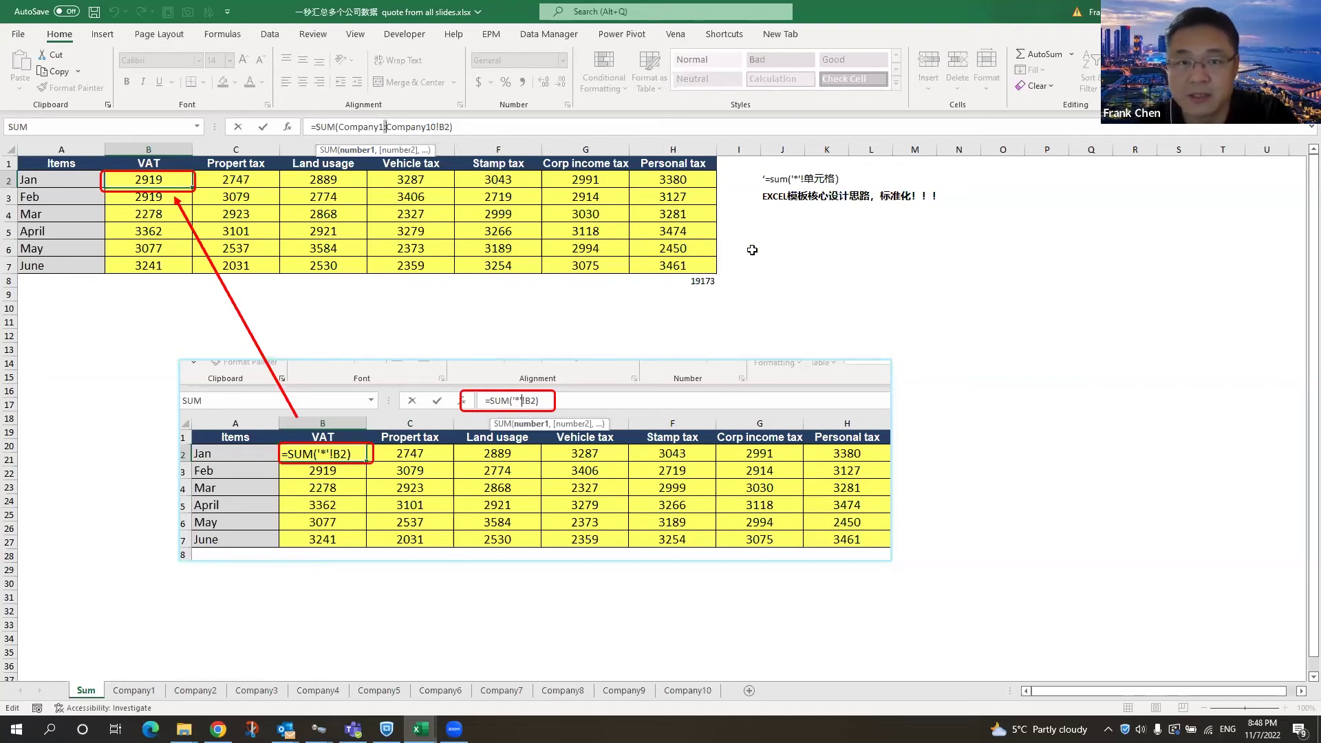
{"action": "key", "text": "Escape"}
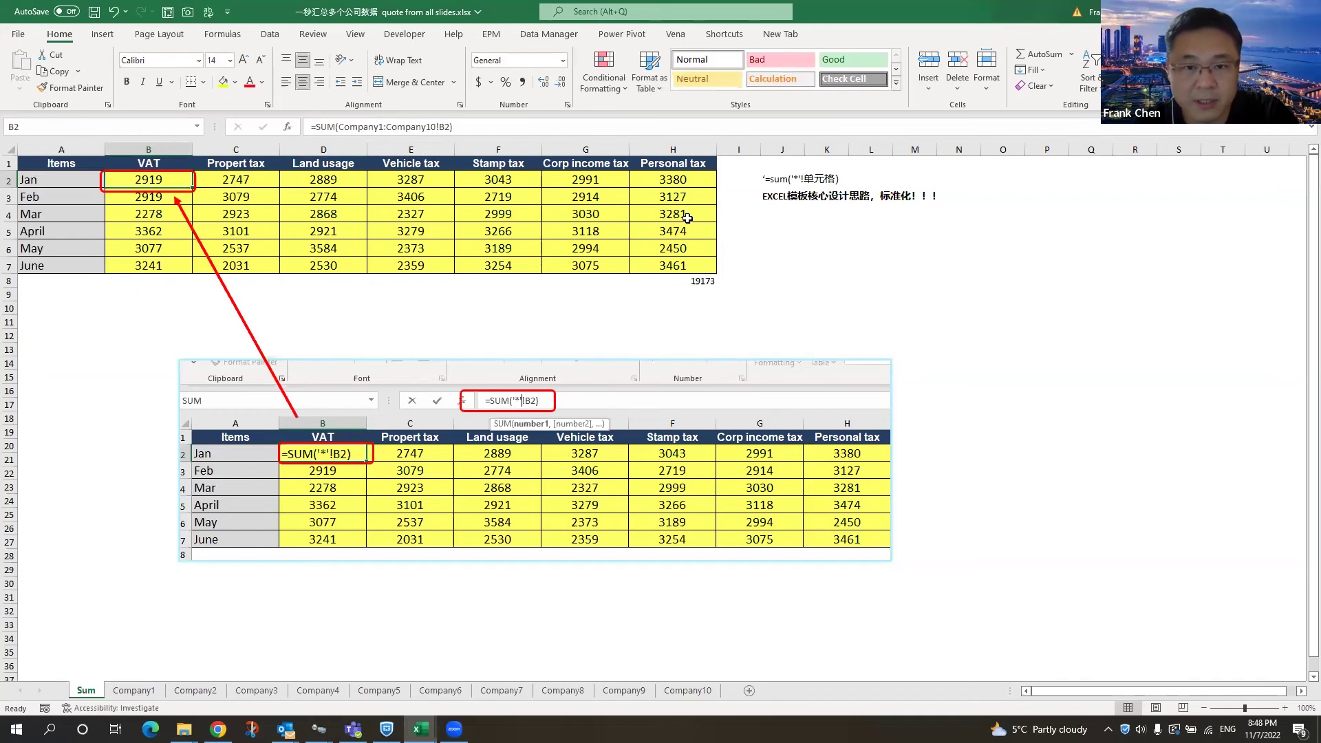
{"action": "left_click", "coordinate": [764, 241]}
Compare the June Personal tax formula in H7 on the Sum sheet with cell H7 on Company10, and return to the Sum sheet.
{"action": "left_click", "coordinate": [702, 264]}
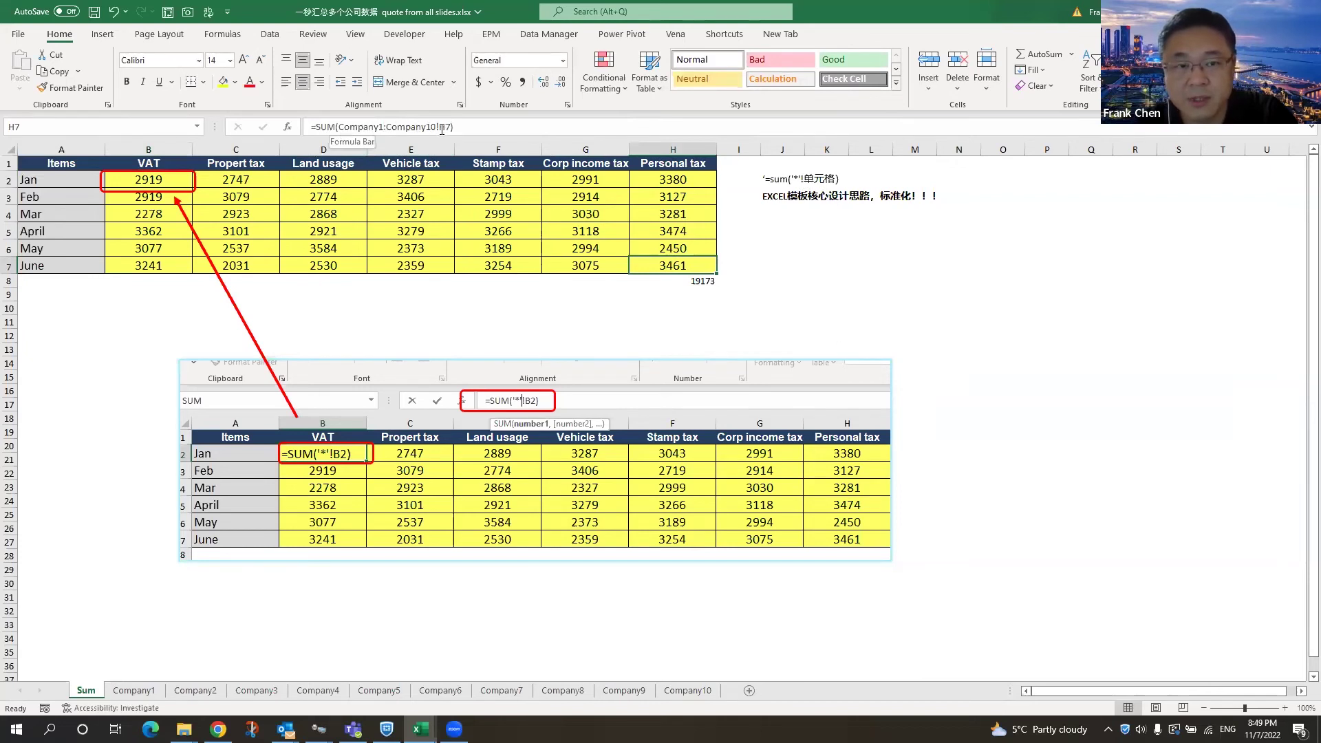
{"action": "left_click", "coordinate": [687, 689]}
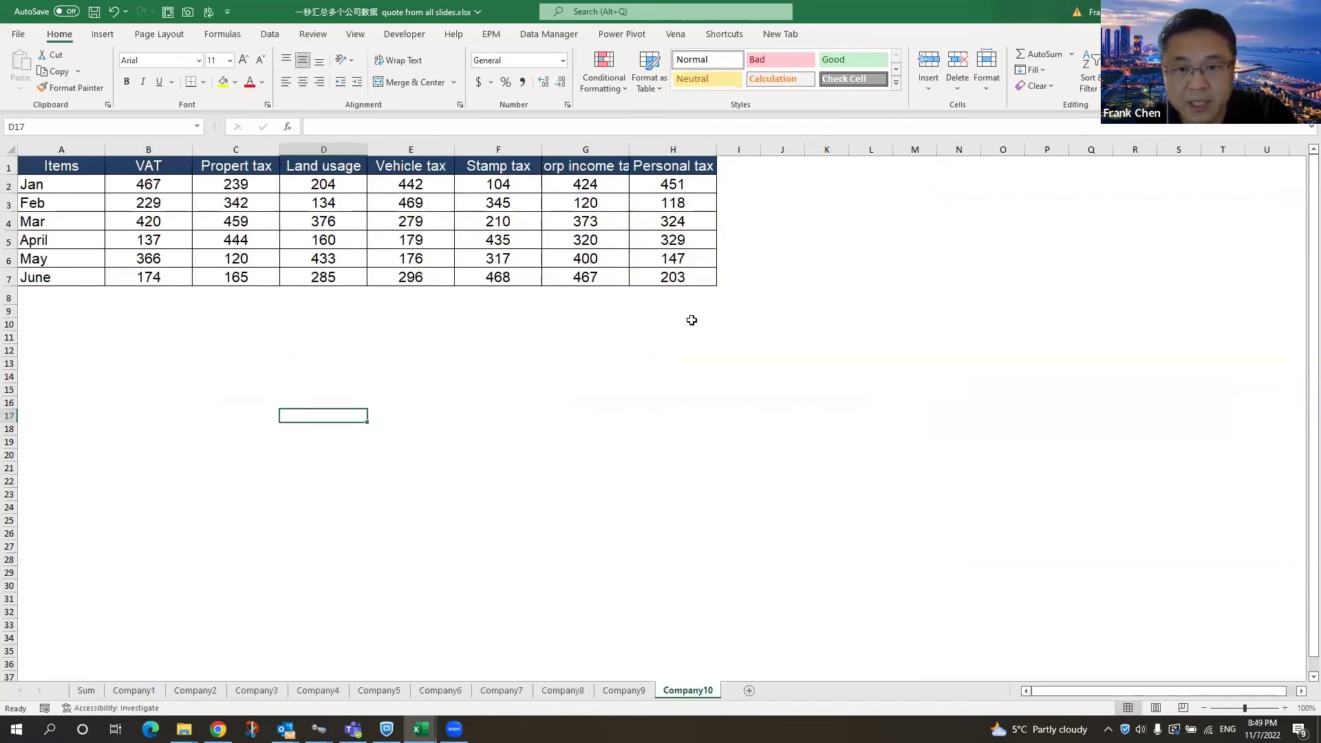
{"action": "left_click", "coordinate": [687, 278]}
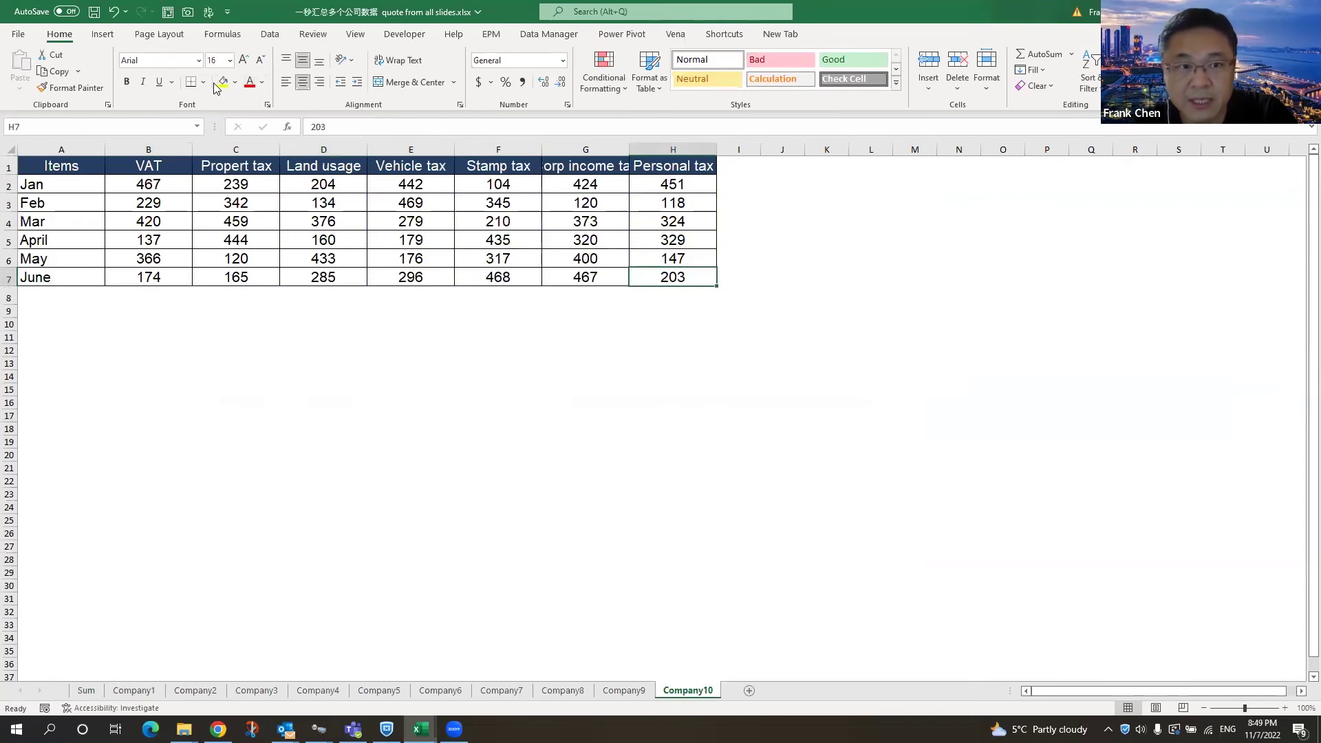
{"action": "left_click", "coordinate": [86, 689]}
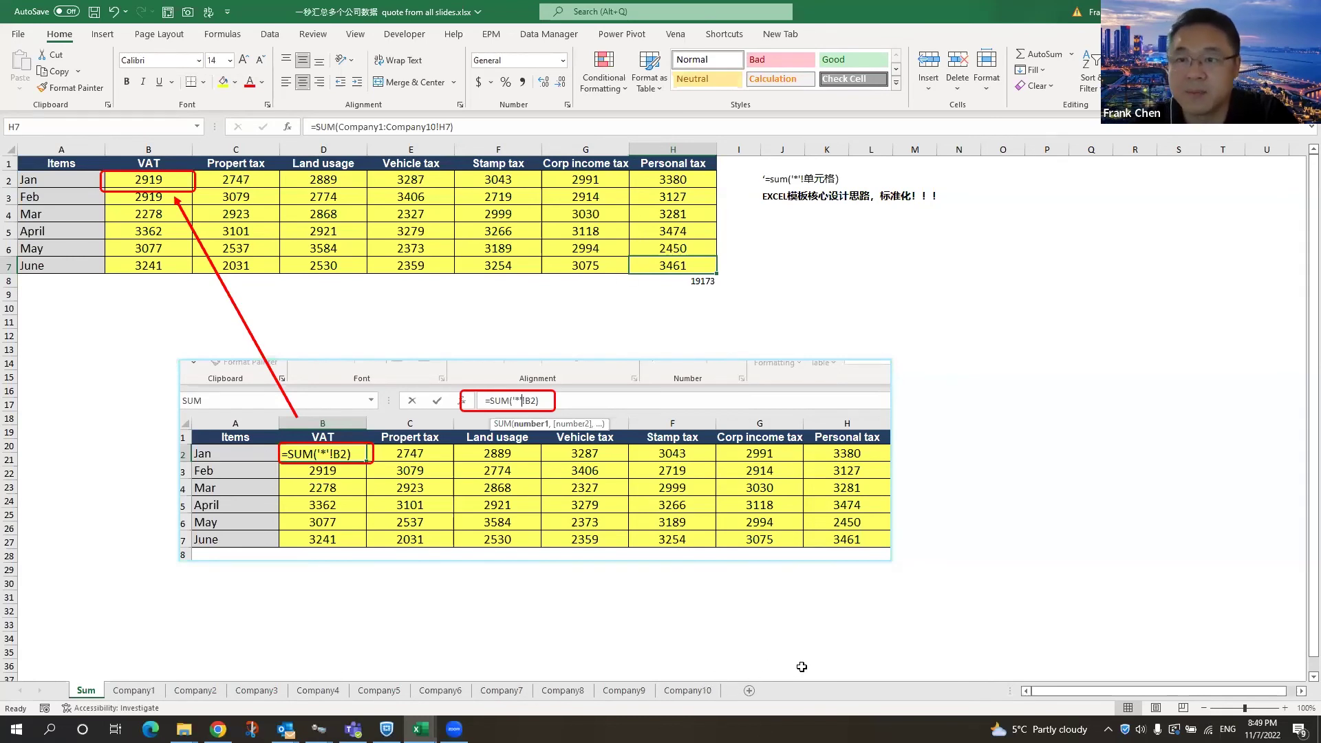
Look through the Company1, Company3 and Company4 sheets to compare their table layouts, and return to the Sum sheet.
{"action": "left_click", "coordinate": [134, 690]}
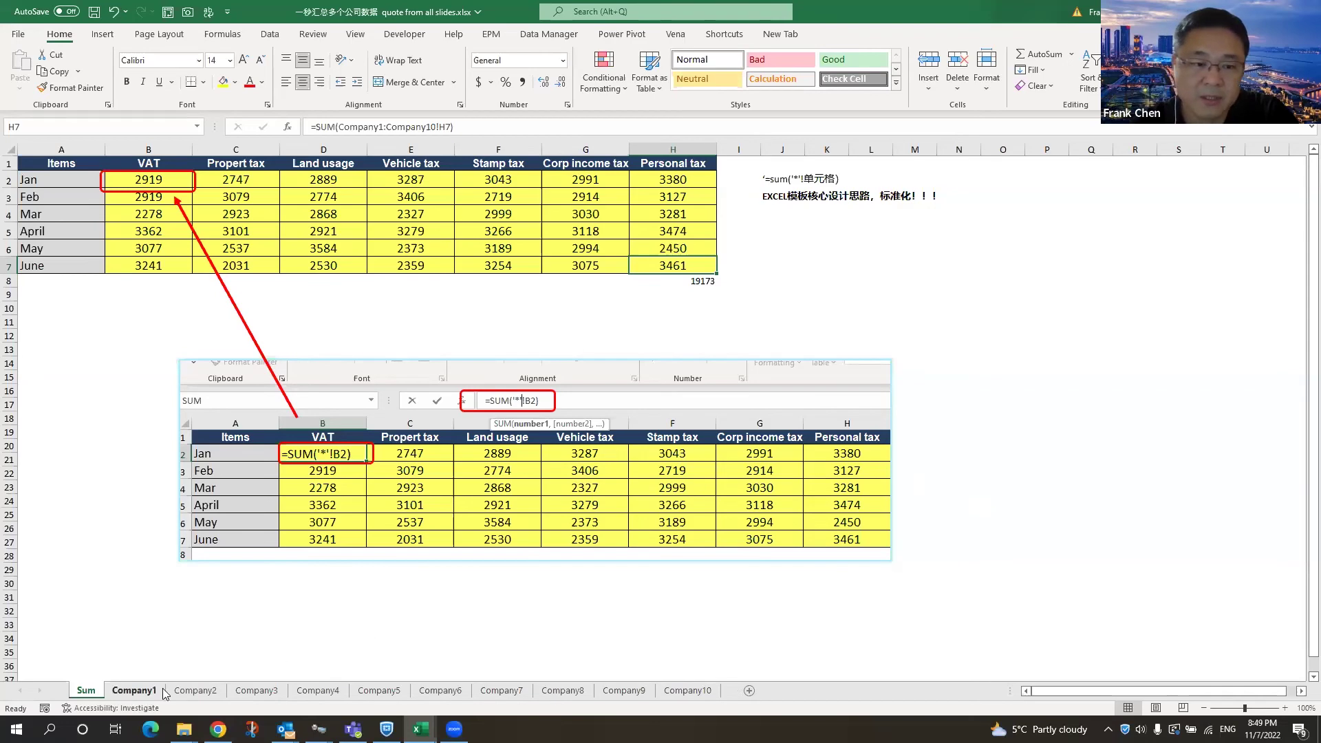
{"action": "left_click", "coordinate": [246, 691]}
{"action": "left_click", "coordinate": [320, 691]}
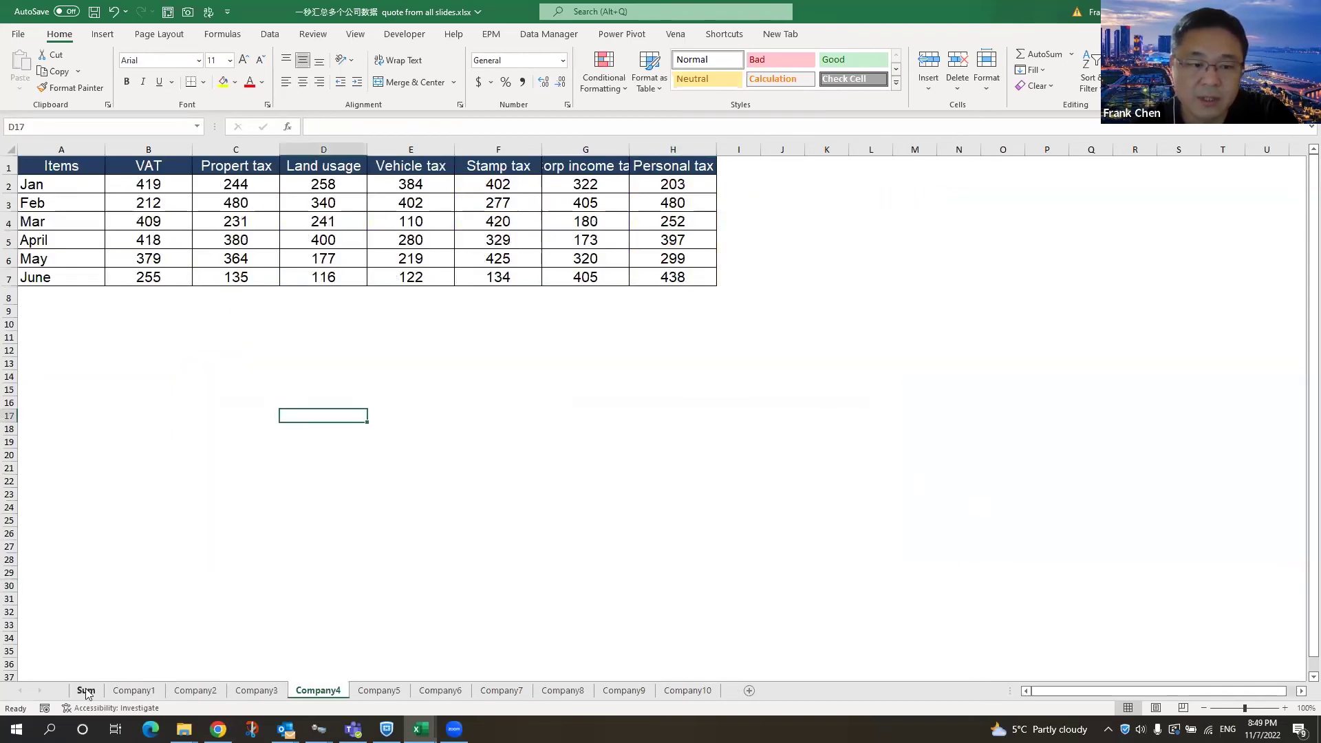
{"action": "left_click", "coordinate": [86, 690]}
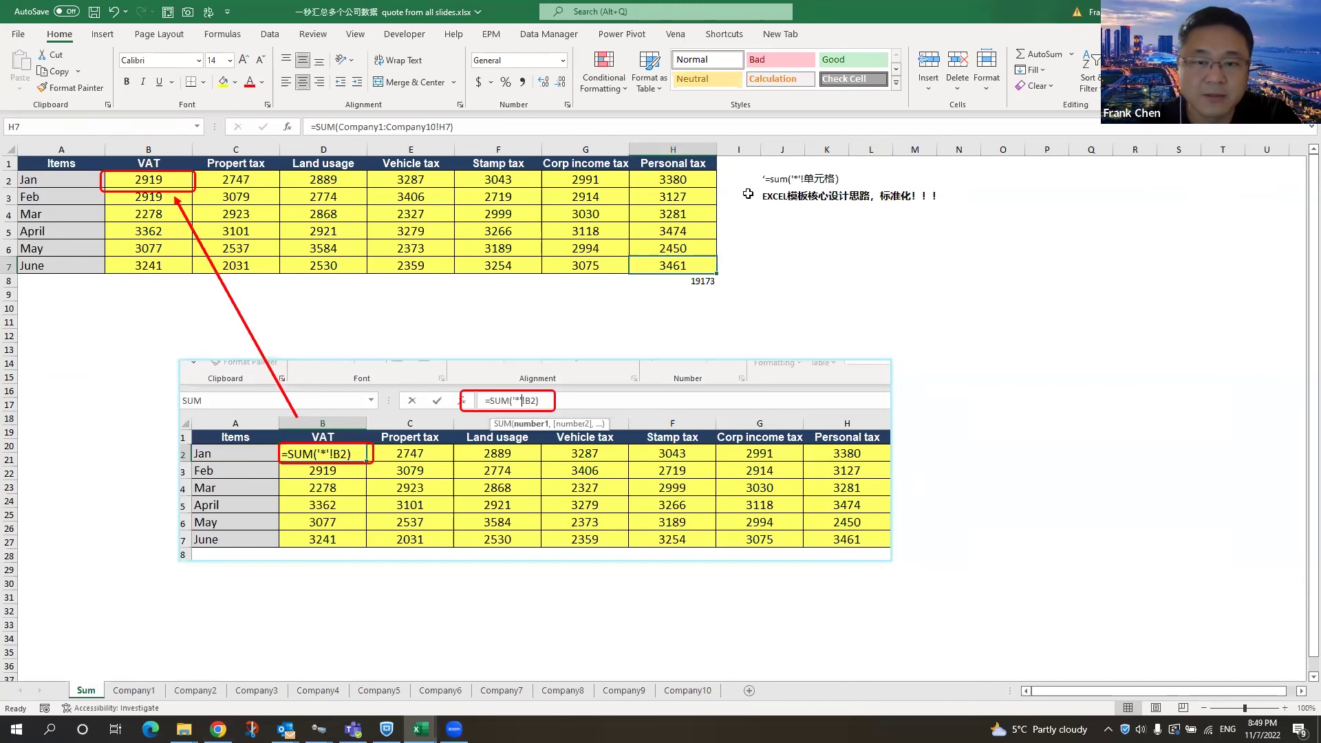
{"action": "left_click", "coordinate": [852, 262]}
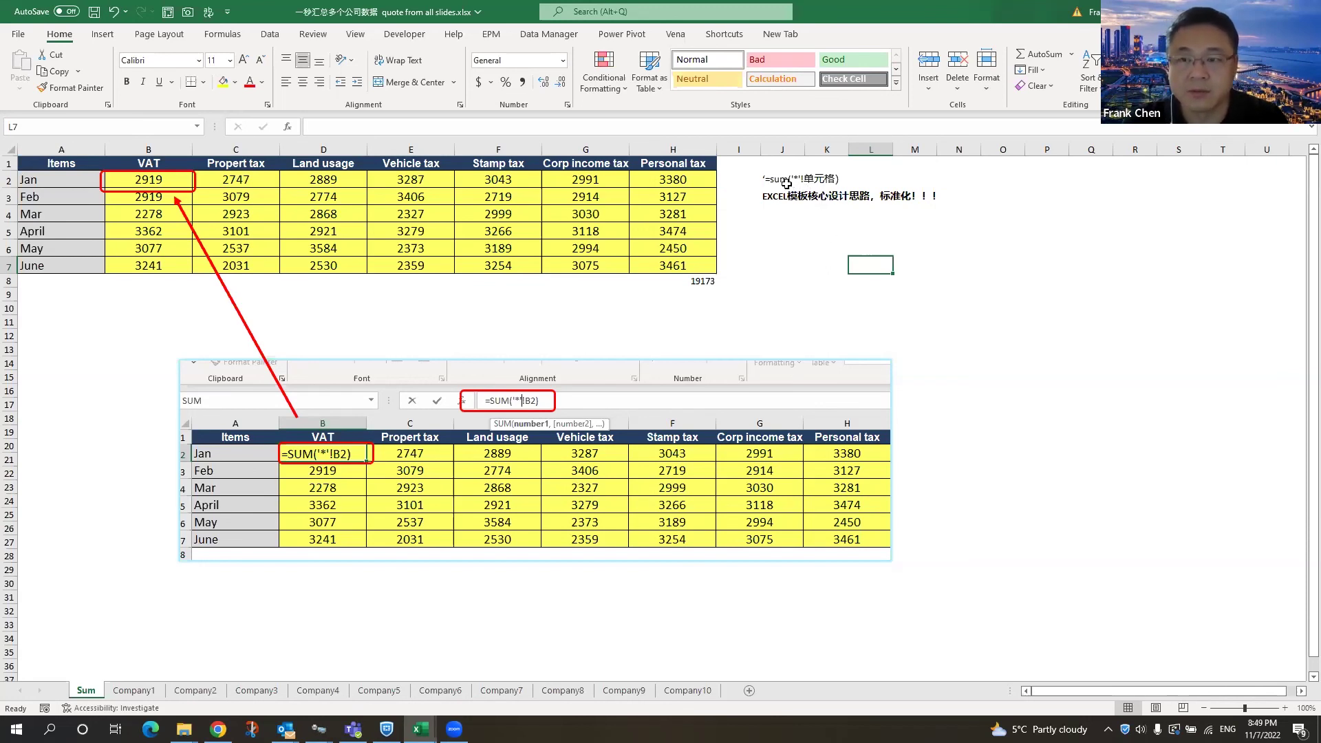
{"action": "left_click", "coordinate": [810, 277]}
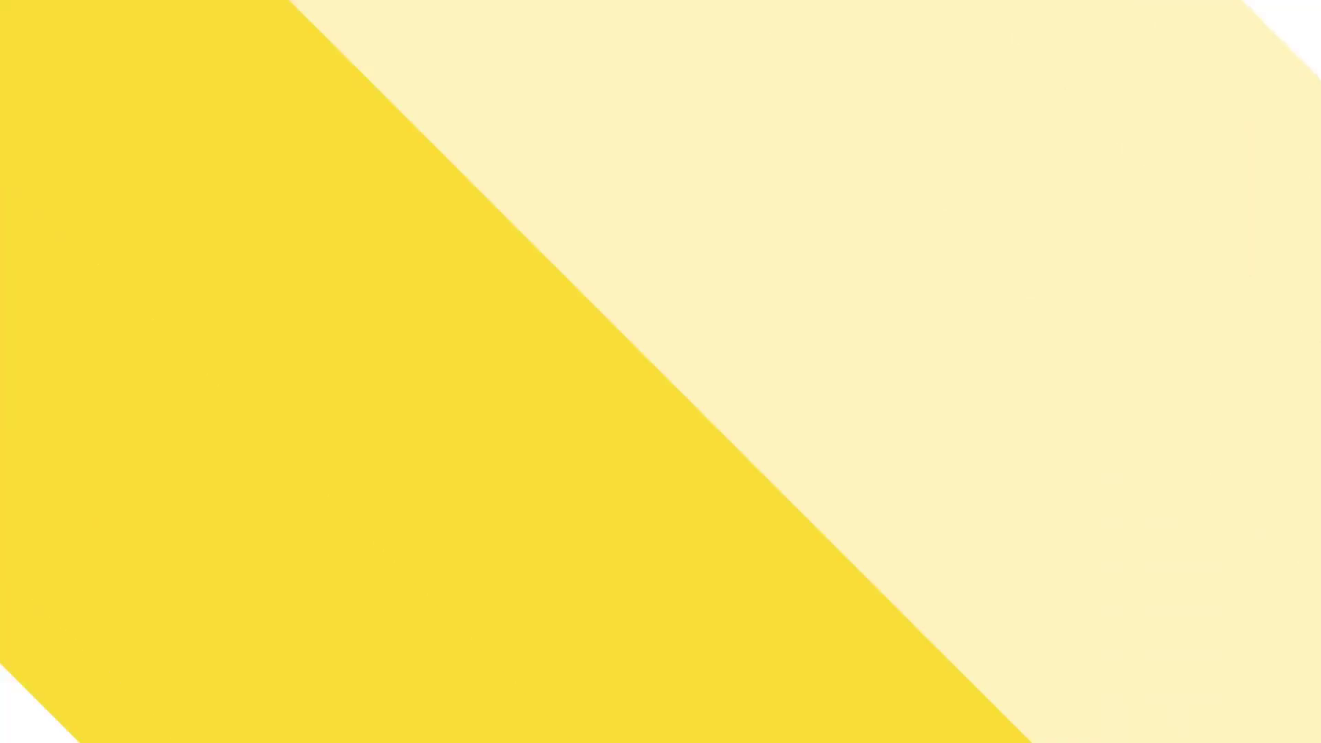